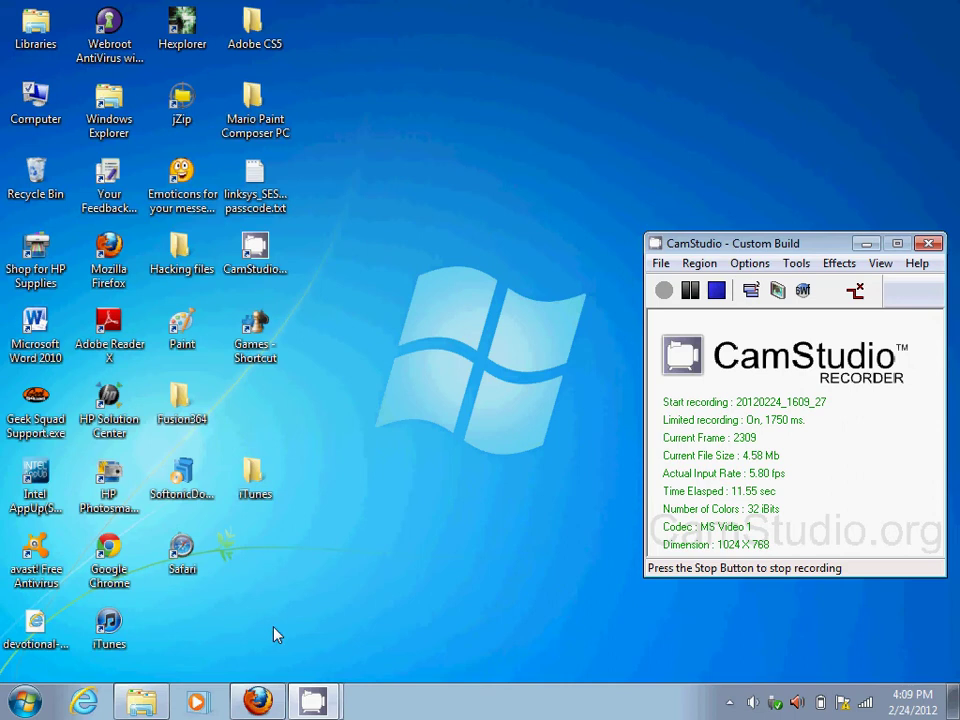
# Bring Firefox back up and search Google for 'sonic hacking programs'
pyautogui.click(253, 703)
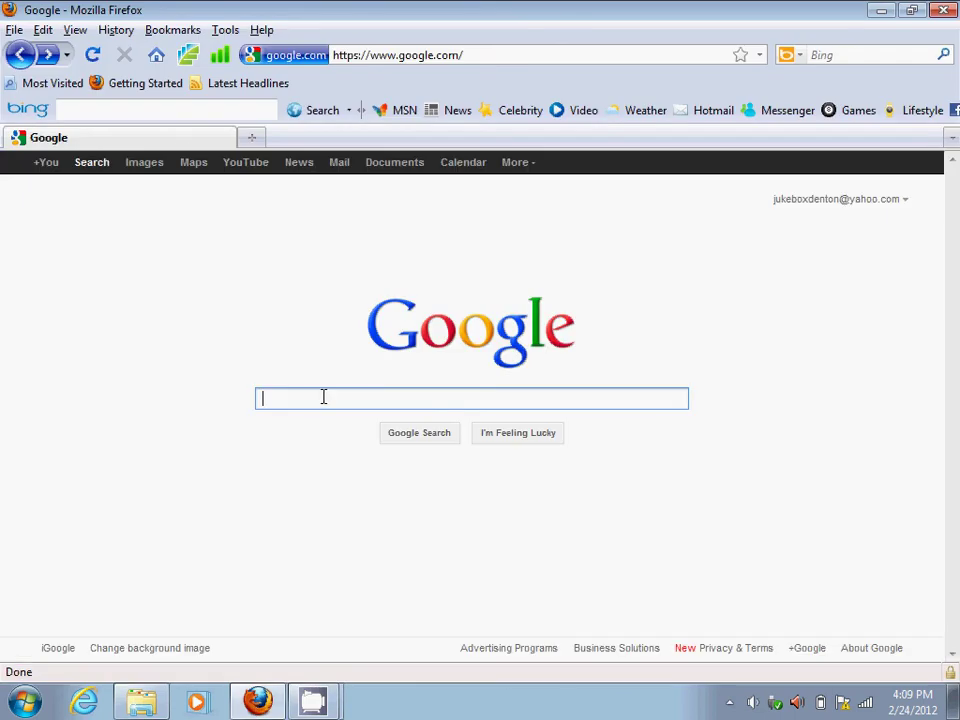
pyautogui.write('Sonic')
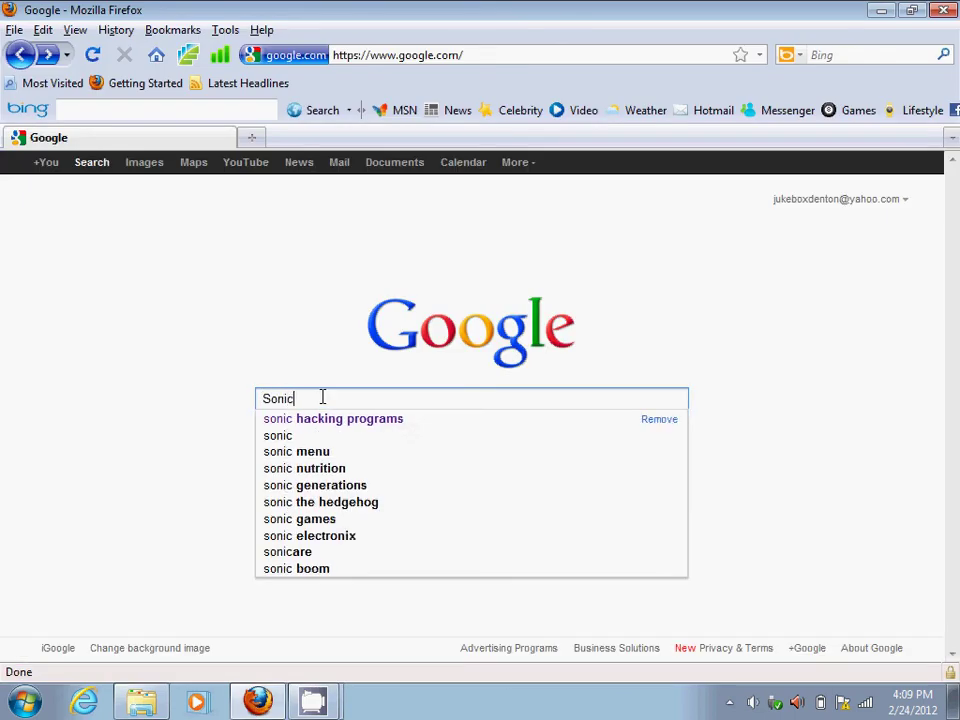
pyautogui.press('Down')
pyautogui.press('Return')
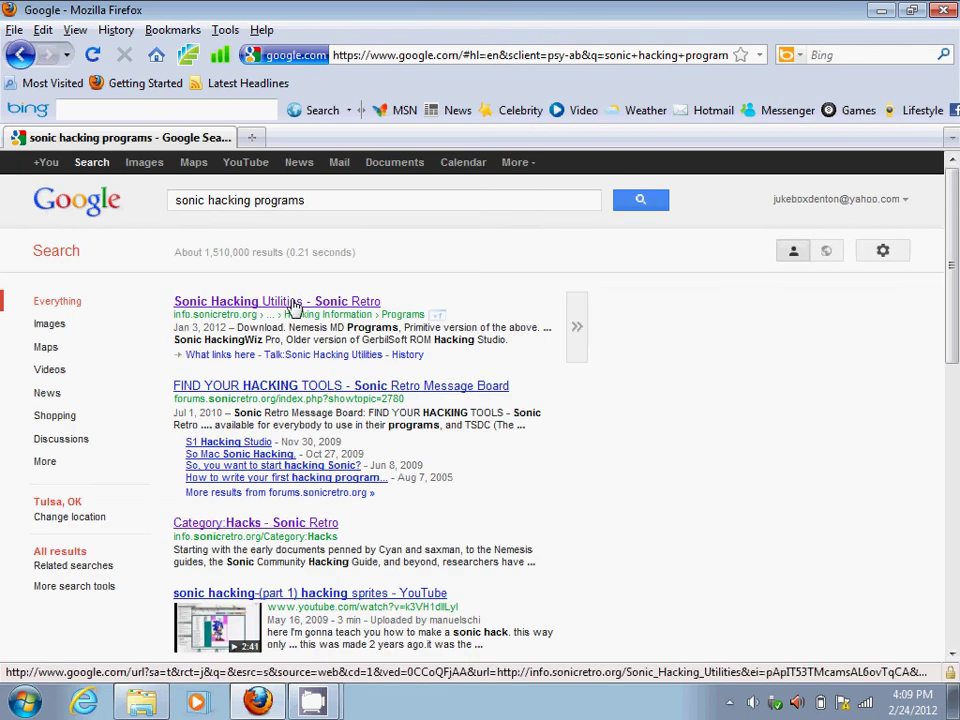
# Open the Sonic Retro Sonic Hacking Utilities result and scroll to the Multi-purpose Editors table
pyautogui.click(298, 303)
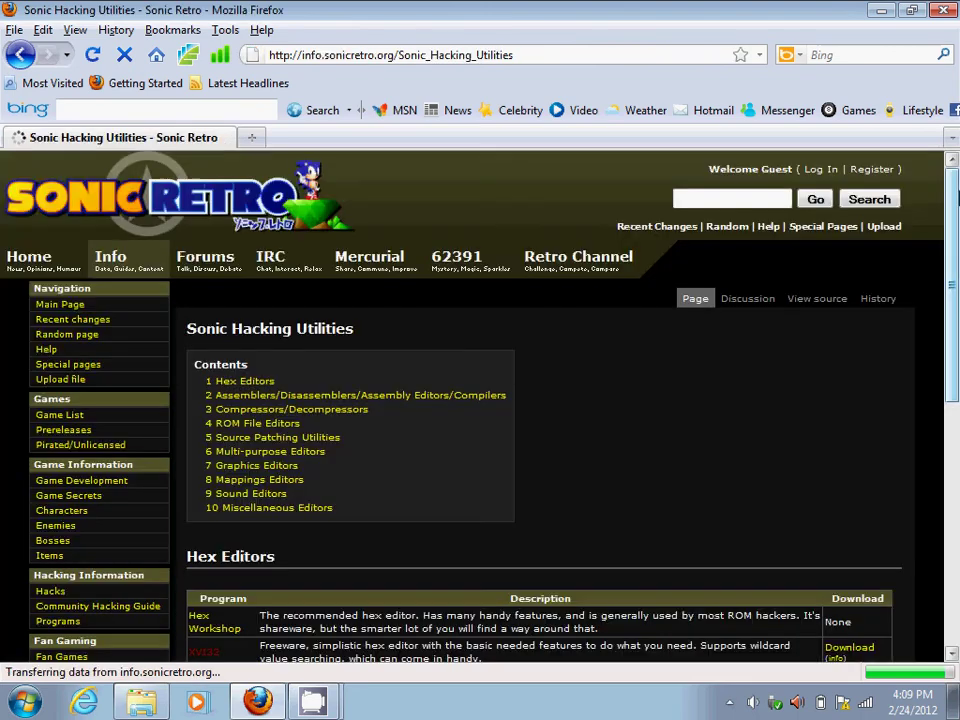
pyautogui.moveTo(957, 197); pyautogui.dragTo(958, 376)
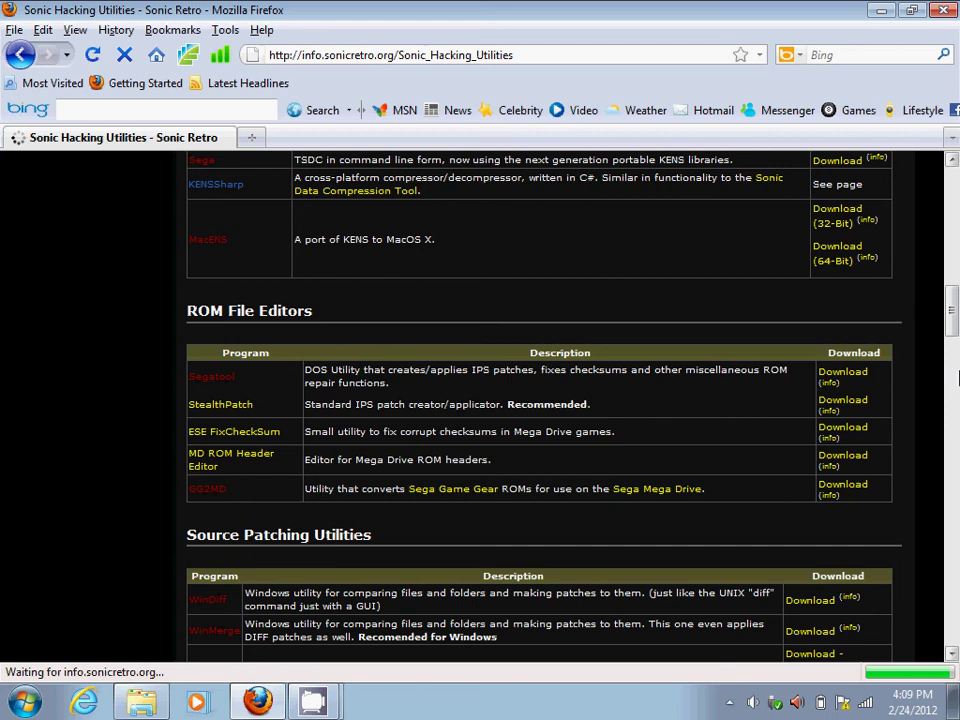
pyautogui.moveTo(955, 297); pyautogui.dragTo(955, 385)
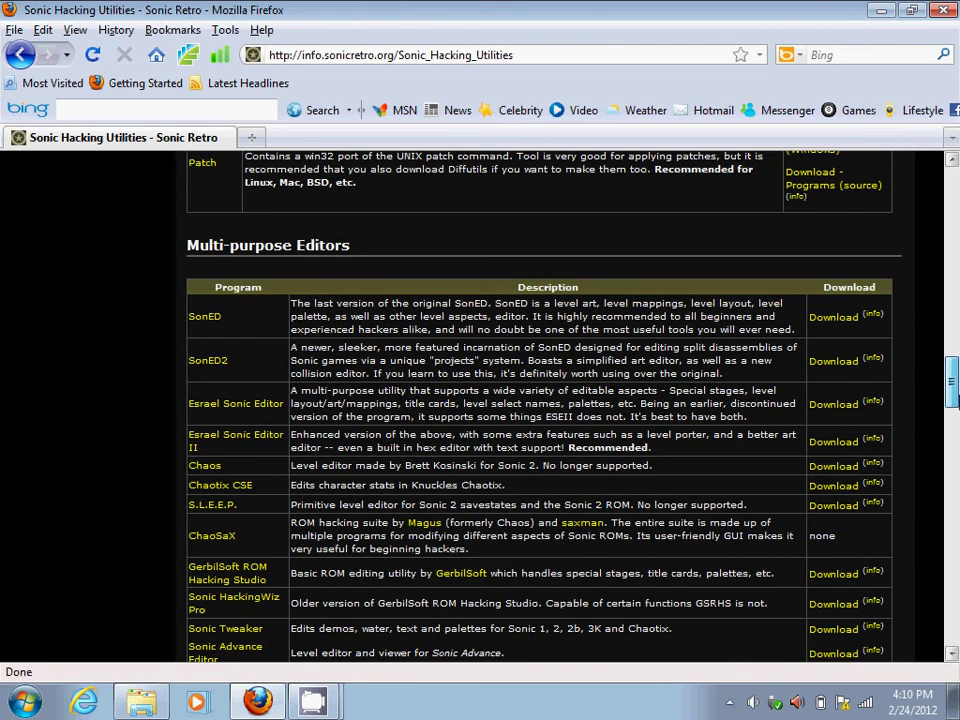
# Open the Esrael Sonic Editor wiki page and scroll to its v2.40 and II v0.05 downloads
pyautogui.click(264, 403)
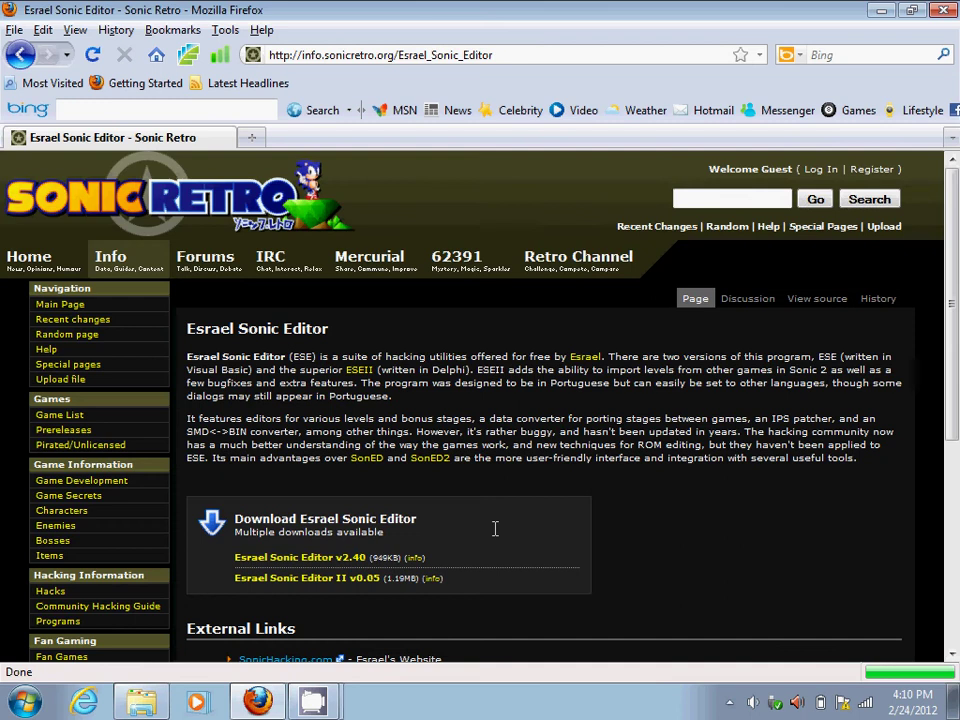
pyautogui.moveTo(952, 308)
pyautogui.mouseDown()
pyautogui.moveTo(954, 425)
pyautogui.moveTo(953, 326)
pyautogui.mouseUp()
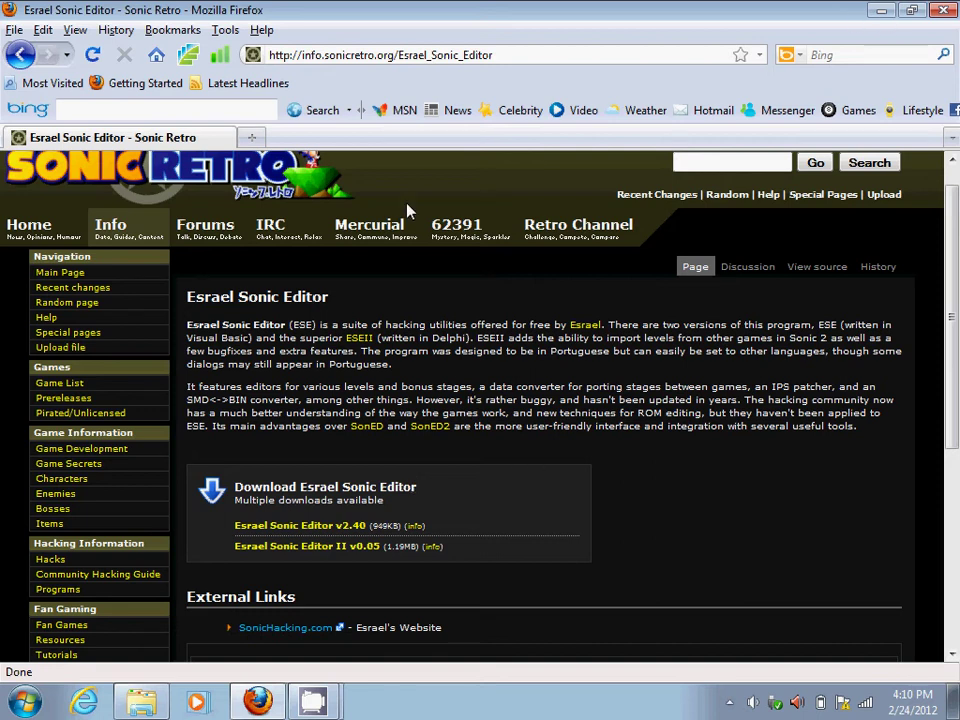
# Go to the Google homepage from the address bar
pyautogui.click(325, 55)
pyautogui.write('g')
pyautogui.press('Down')
pyautogui.press('Return')
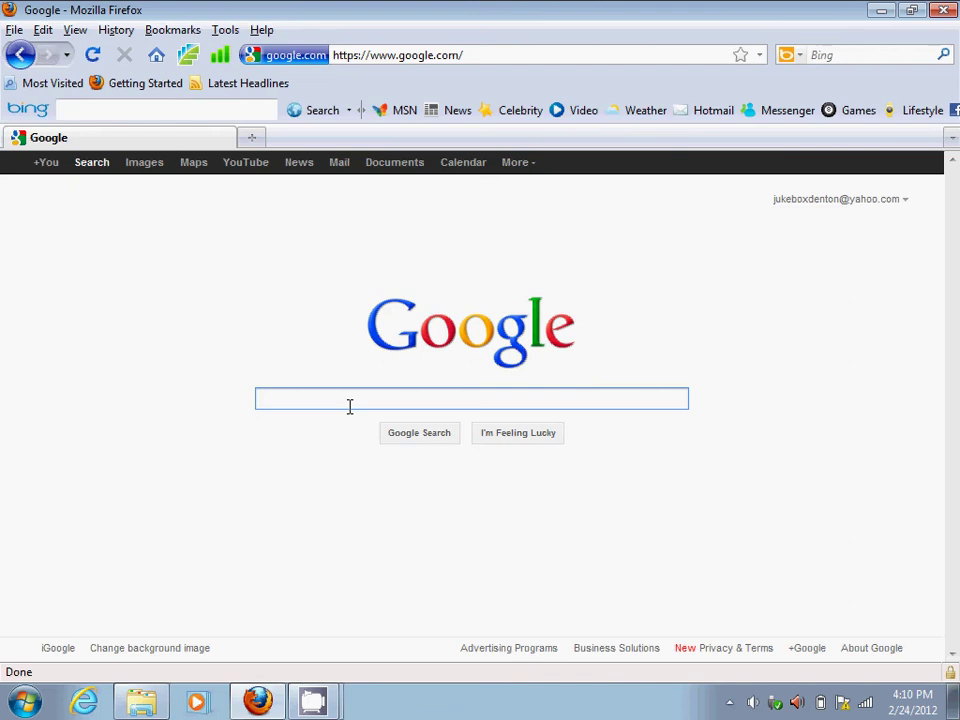
# Search 'sonic the hedgehog 3 rom download' and open the ROMNation Sonic the Hedgehog 3 (U) [!] page
pyautogui.click(349, 405)
pyautogui.write('Son')
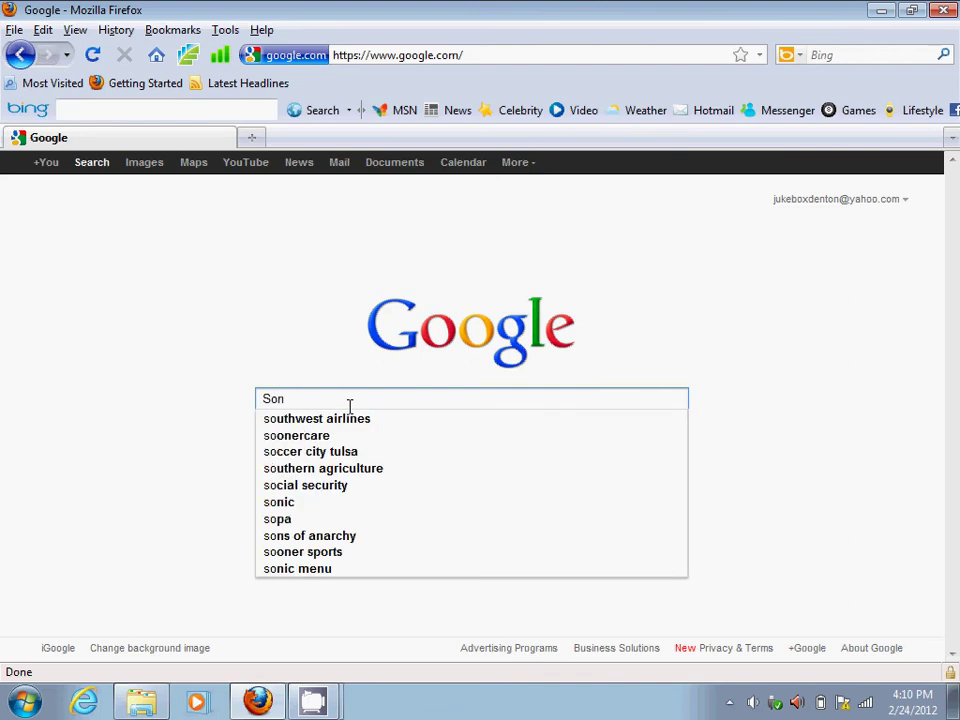
pyautogui.write('ic the')
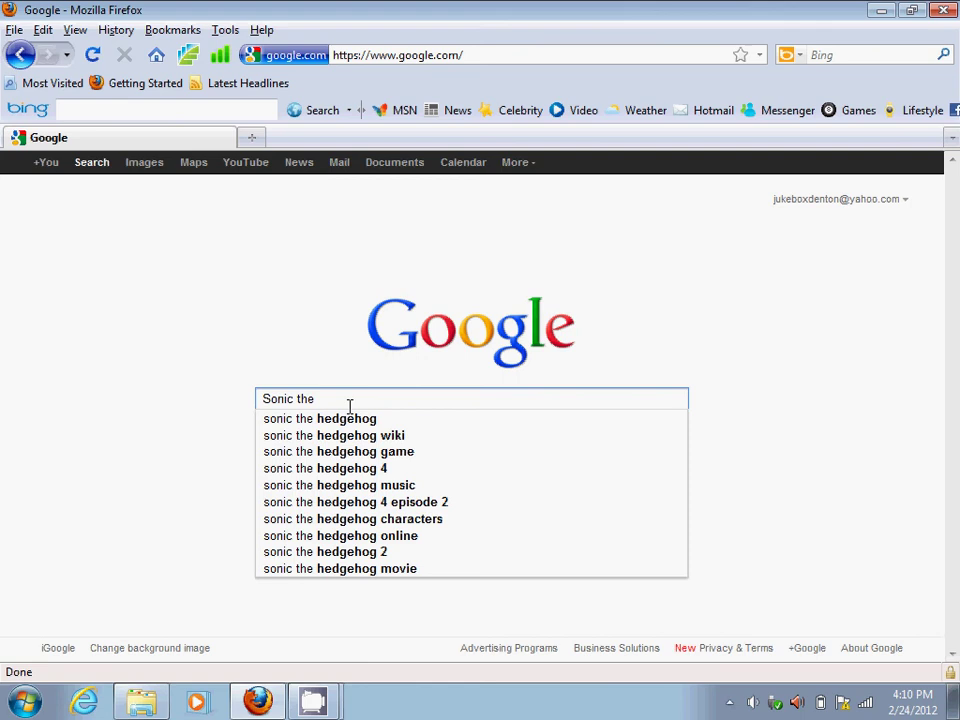
pyautogui.press('Down')
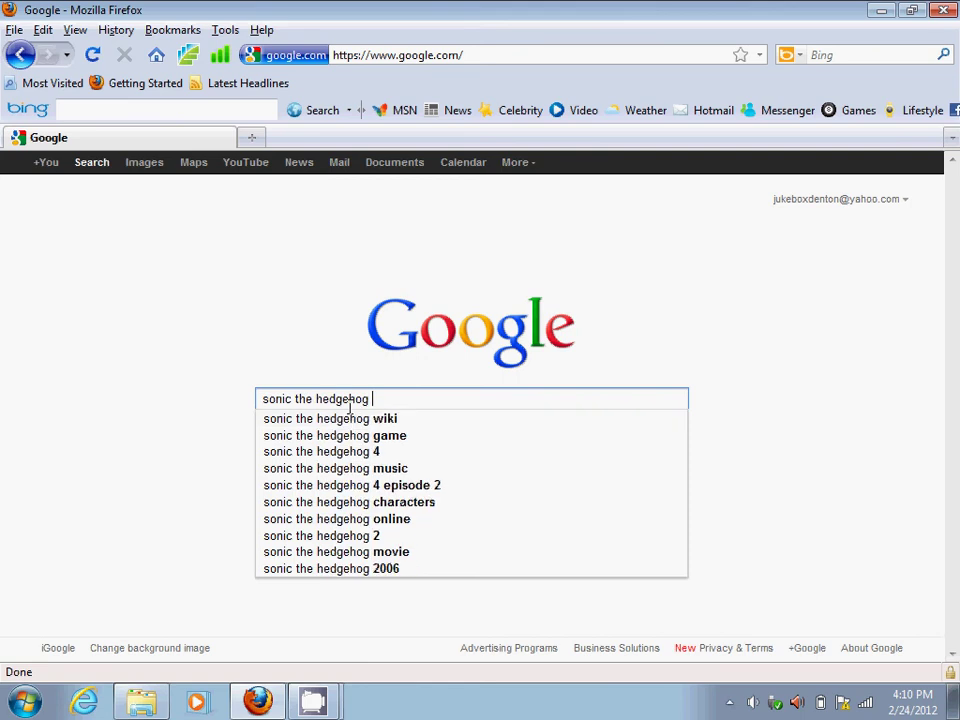
pyautogui.write('3 rom')
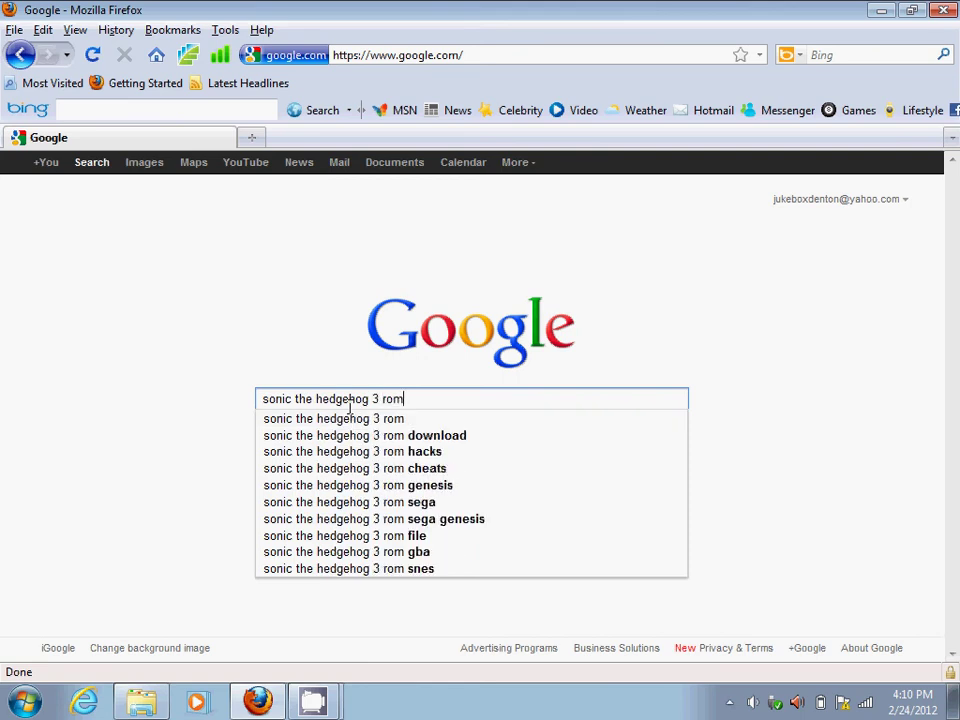
pyautogui.press('Down')
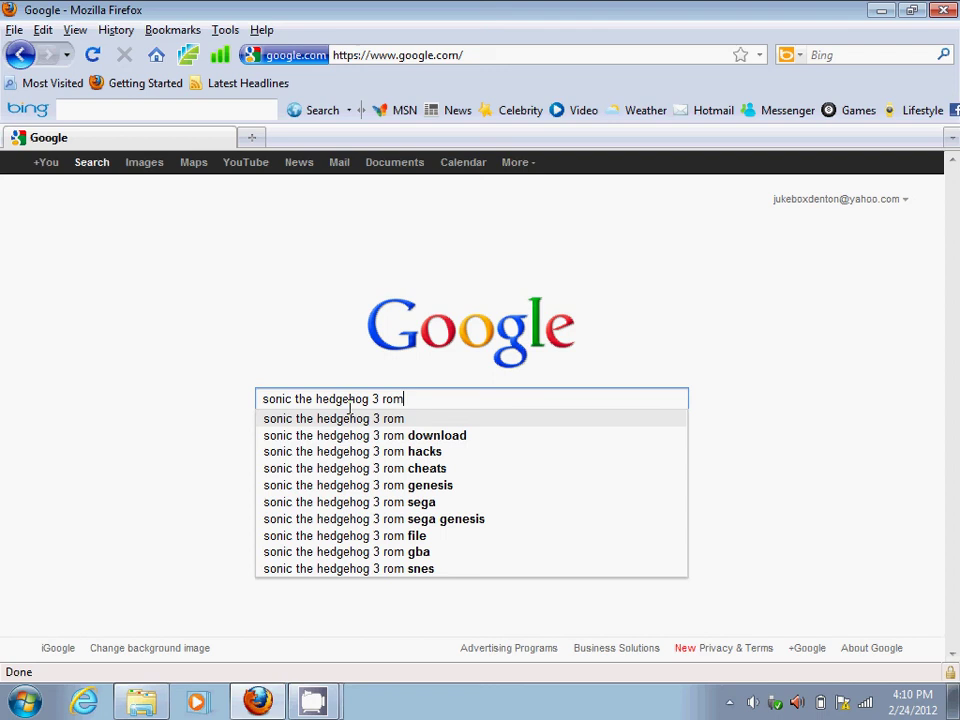
pyautogui.press('Down')
pyautogui.press('Return')
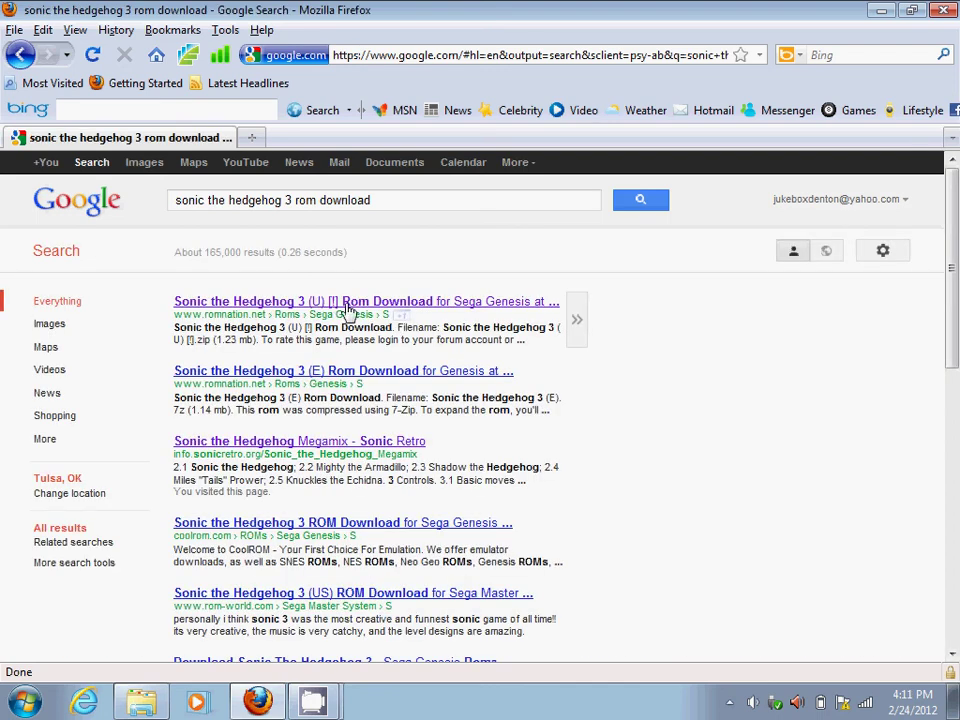
pyautogui.click(350, 304)
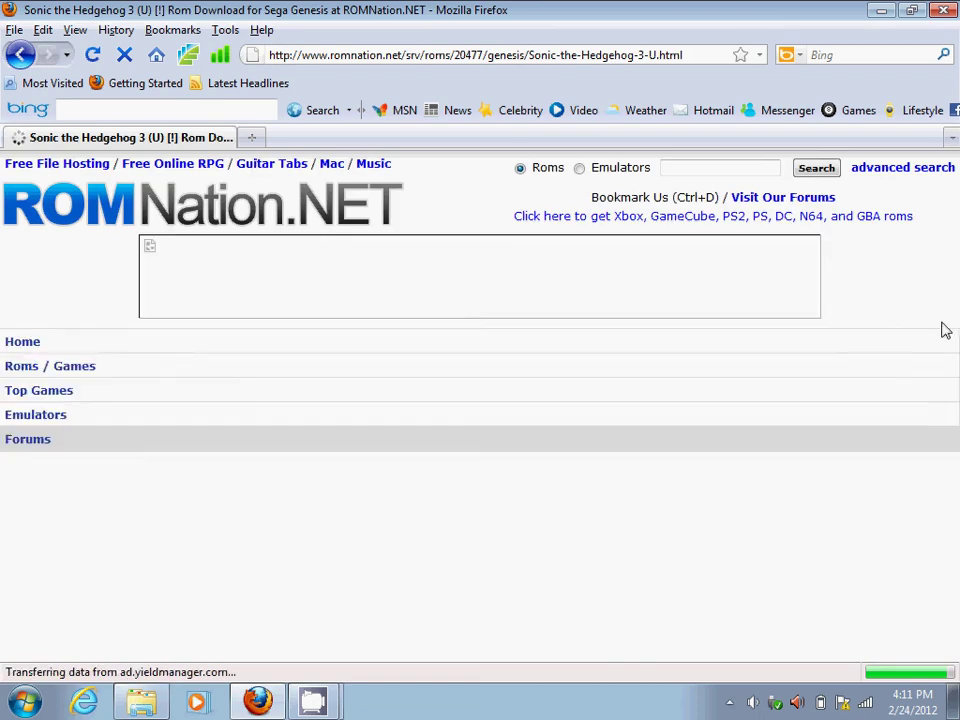
pyautogui.moveTo(954, 294); pyautogui.dragTo(955, 265)
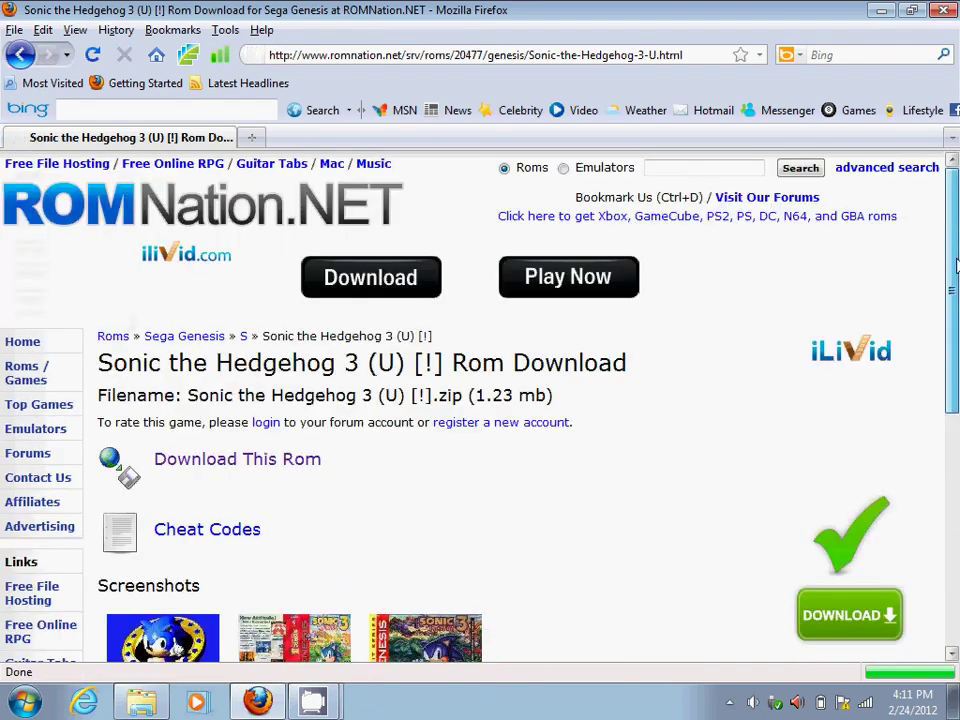
# Minimize Firefox and browse Explorer to LEXAR (E:) > Hacking files > New folder
pyautogui.click(878, 10)
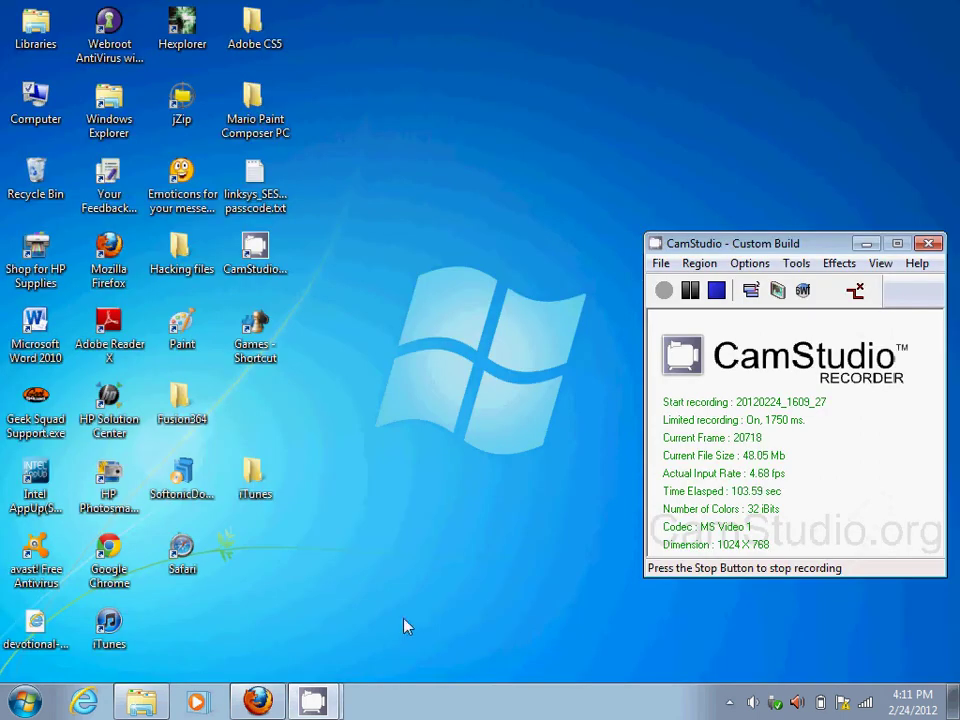
pyautogui.click(163, 704)
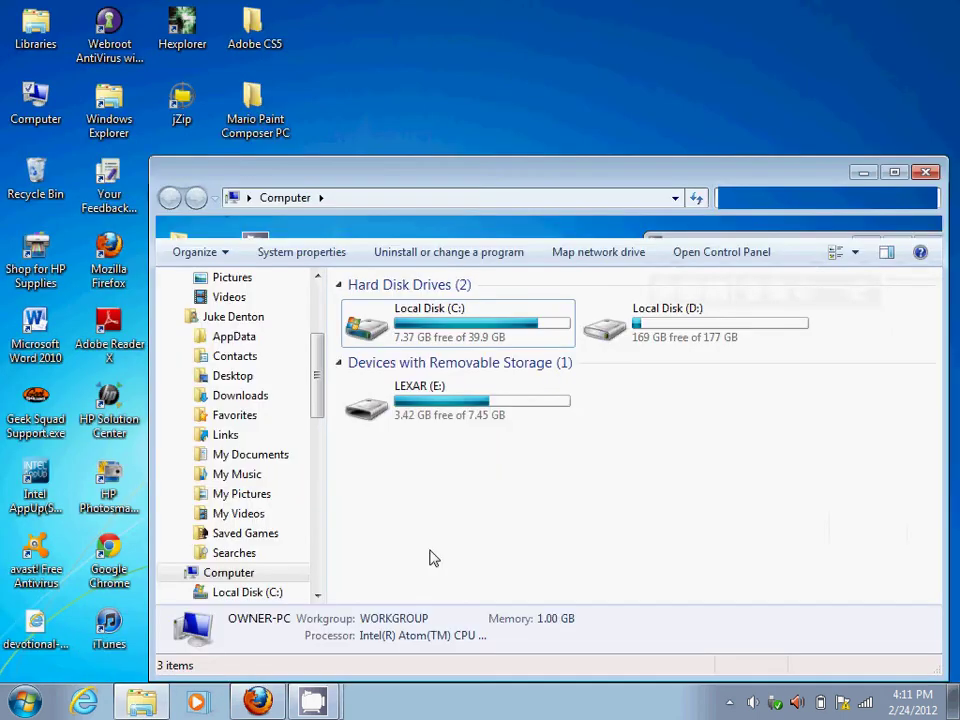
pyautogui.click(440, 400)
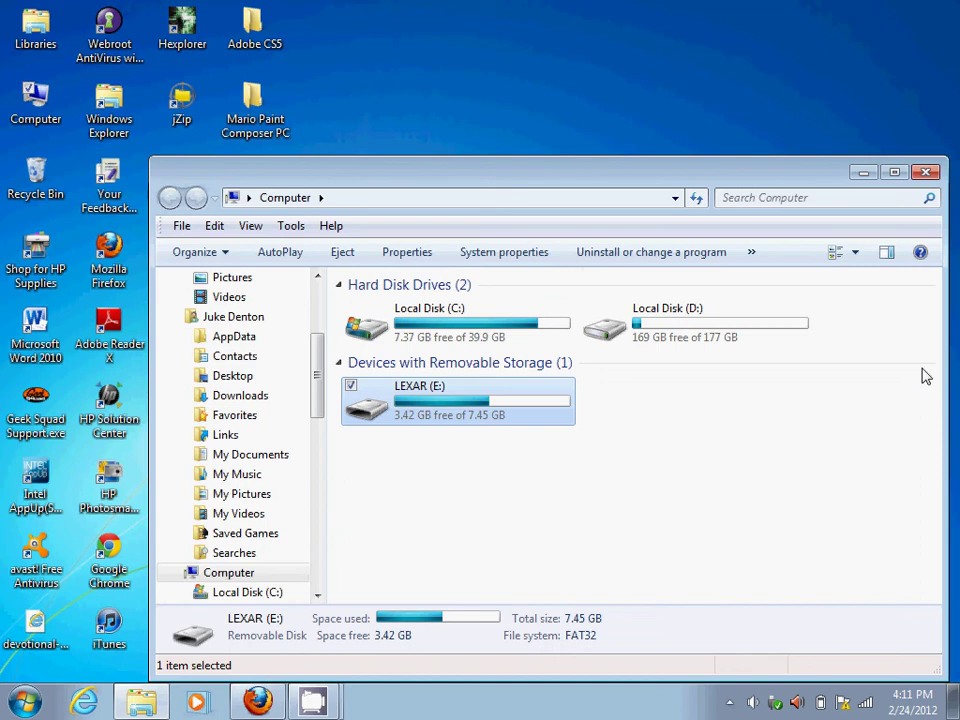
pyautogui.scroll(-2, 934, 381)
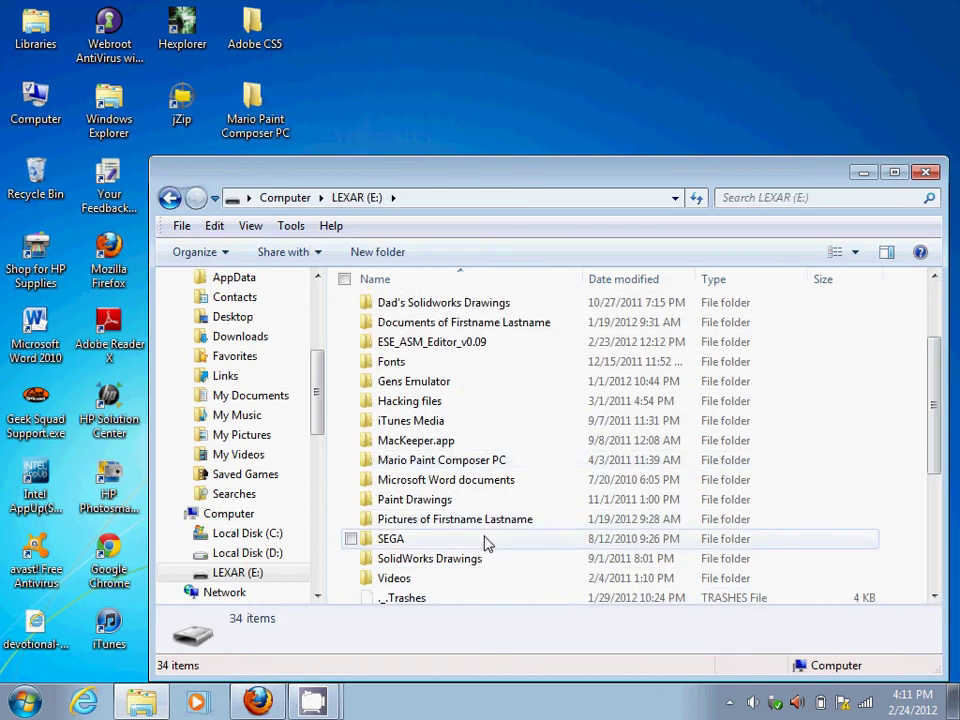
pyautogui.click(465, 402)
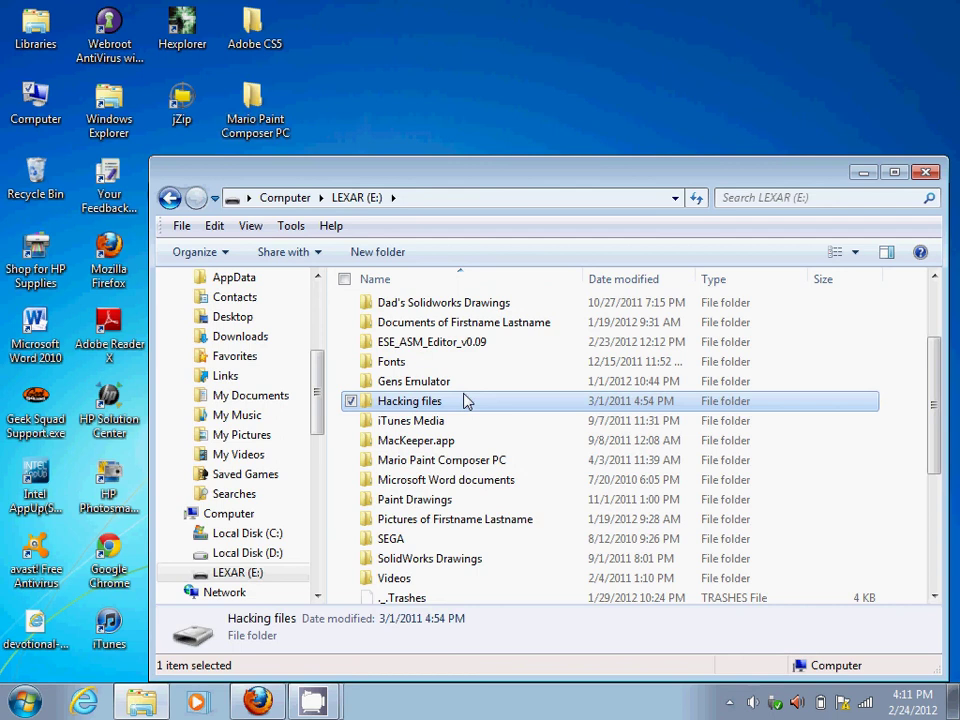
pyautogui.doubleClick(465, 401)
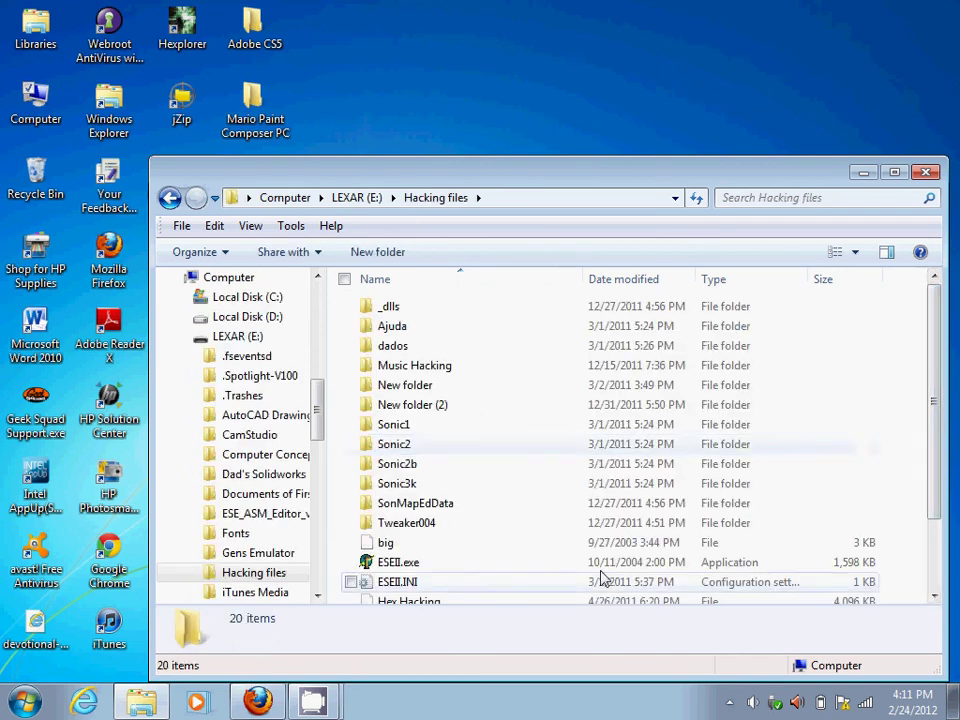
pyautogui.click(668, 388)
pyautogui.doubleClick(667, 388)
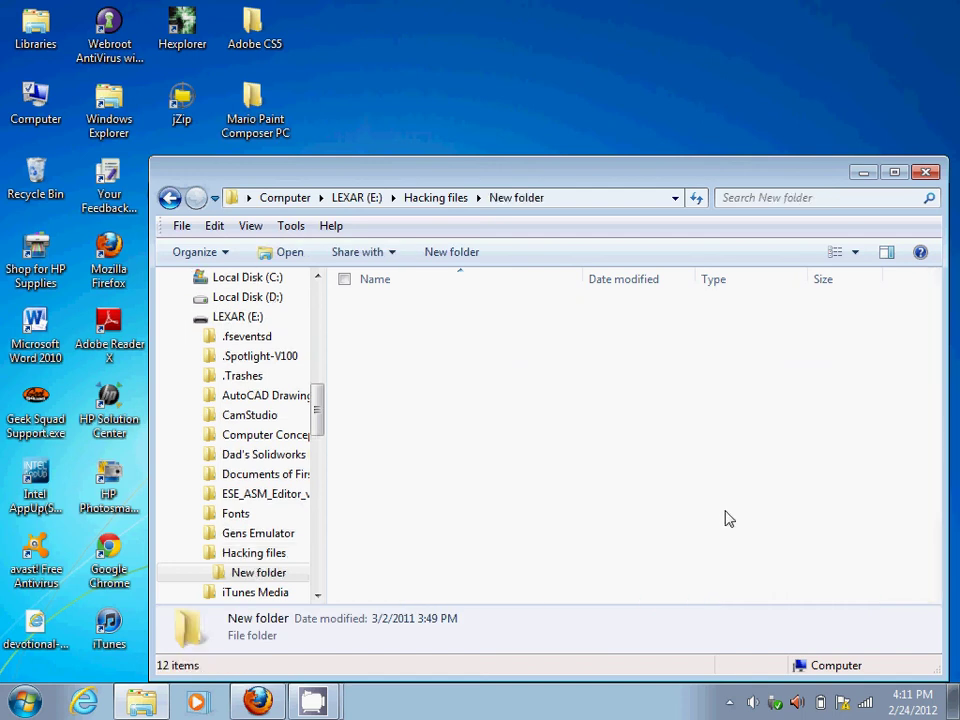
# Run EsraelSonicEditor.exe, choosing to open it normally in the avast prompt
pyautogui.click(681, 512)
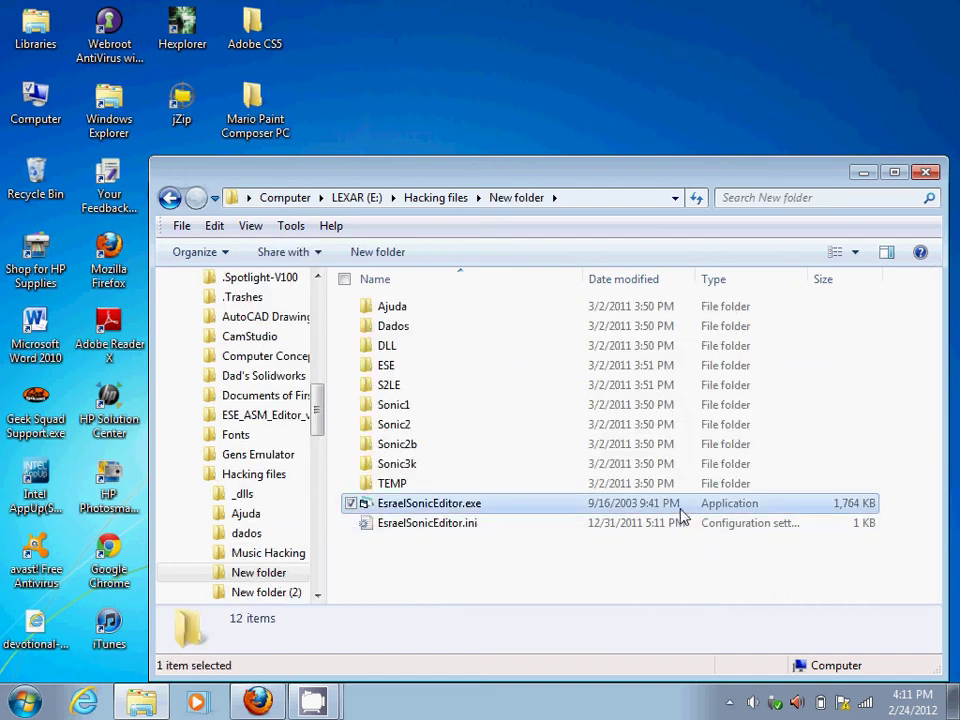
pyautogui.click(860, 172)
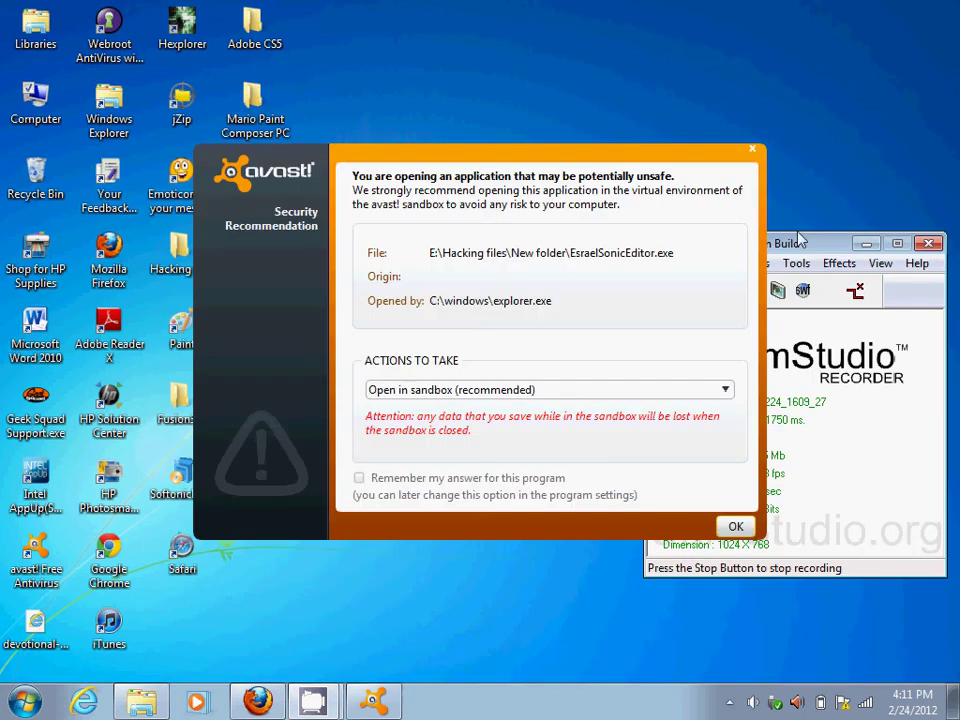
pyautogui.click(728, 393)
pyautogui.click(716, 424)
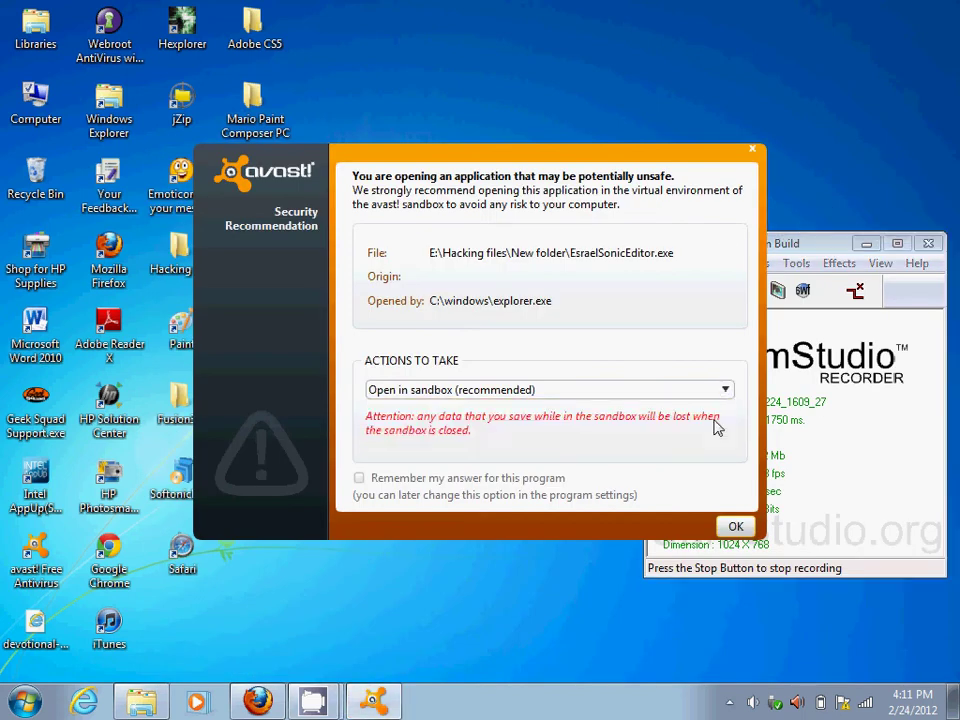
pyautogui.click(735, 525)
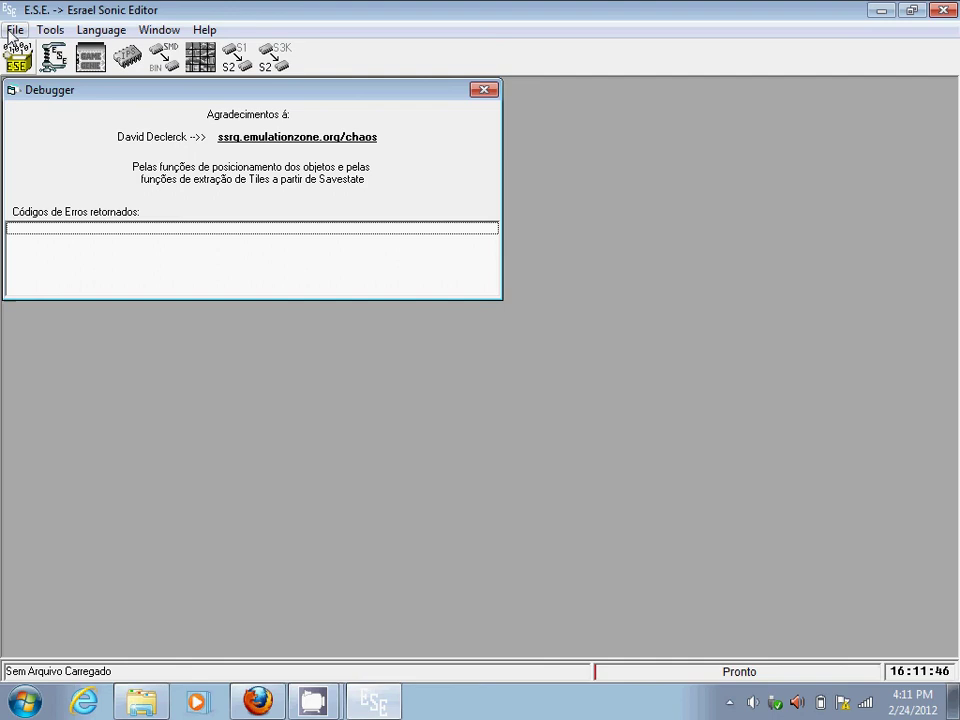
# Load Sonic the Hedgehog 3 (E).bin from E:\SEGA with File > Open Rom
pyautogui.click(13, 30)
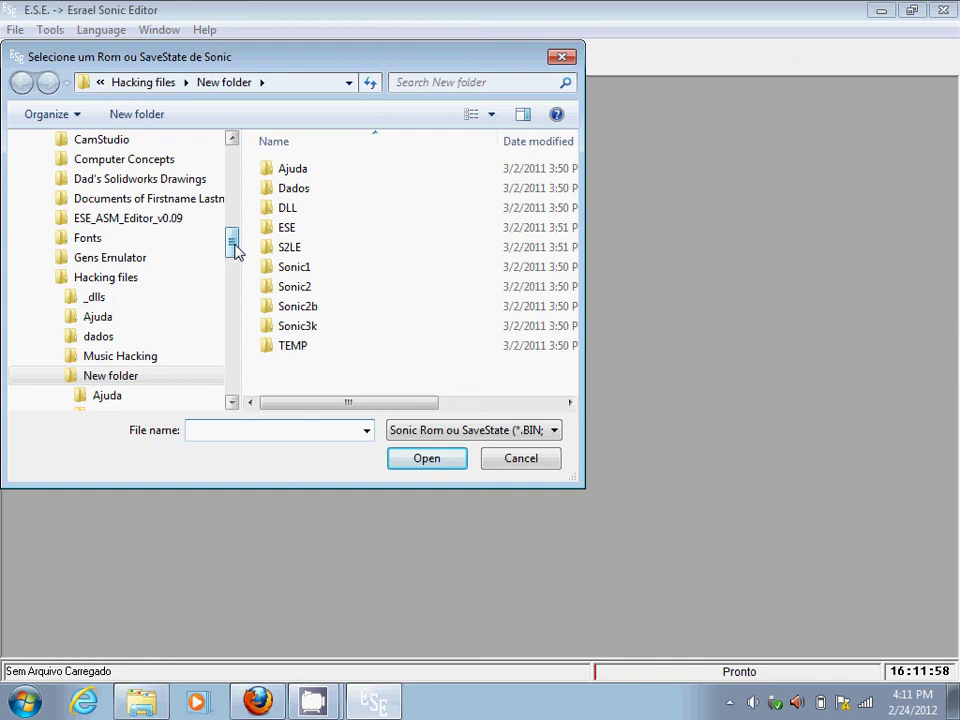
pyautogui.moveTo(236, 251)
pyautogui.mouseDown()
pyautogui.moveTo(234, 296)
pyautogui.moveTo(214, 291)
pyautogui.moveTo(231, 296)
pyautogui.moveTo(236, 325)
pyautogui.moveTo(236, 313)
pyautogui.mouseUp()
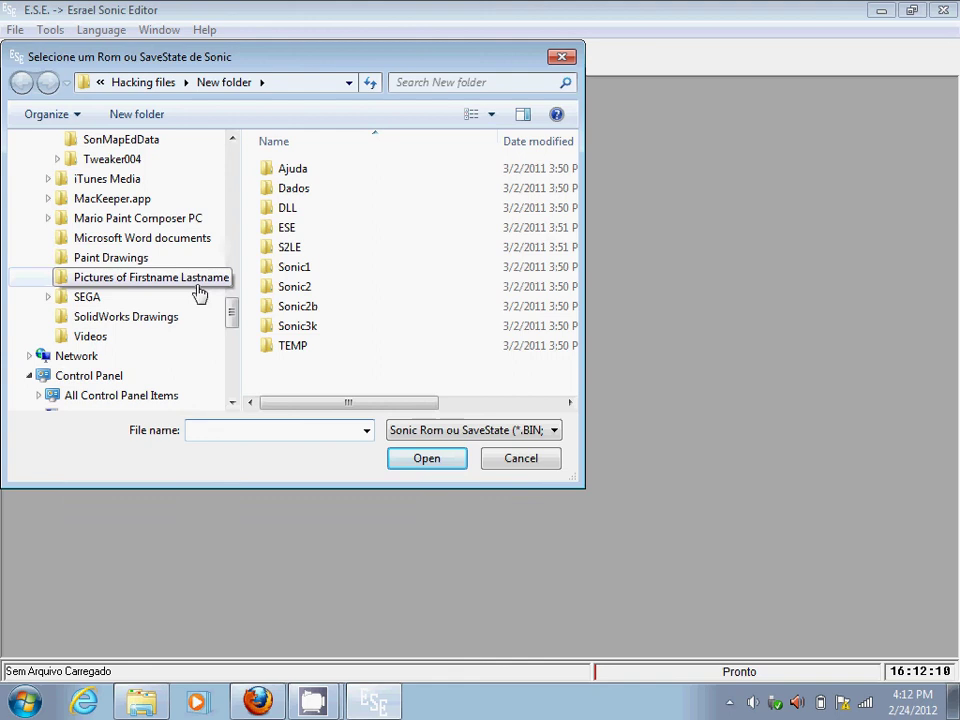
pyautogui.click(197, 302)
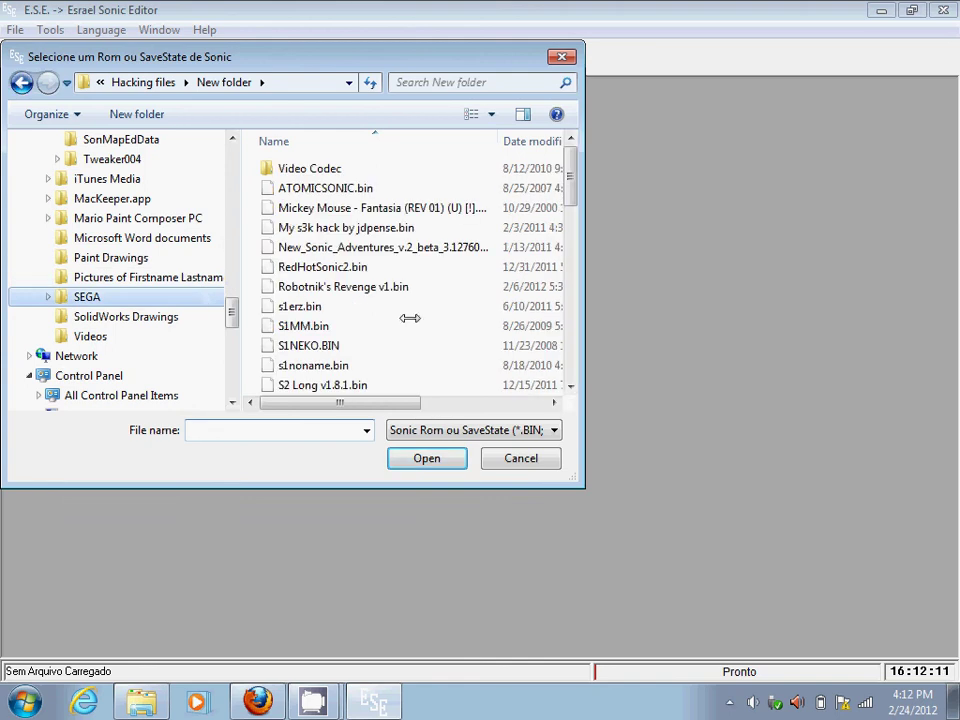
pyautogui.moveTo(570, 190); pyautogui.dragTo(585, 340)
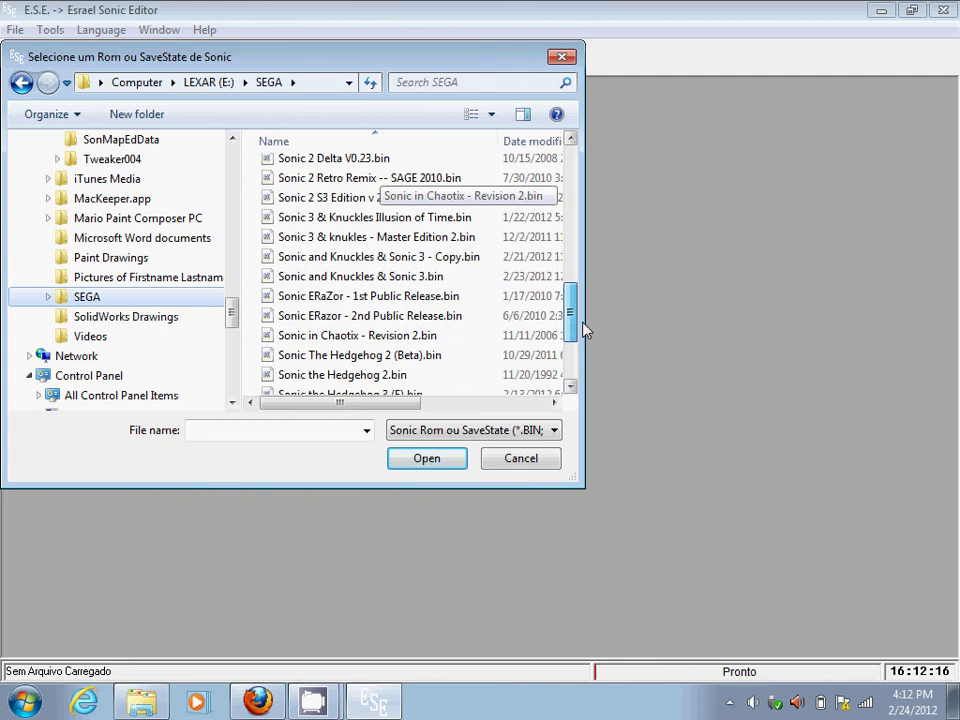
pyautogui.click(569, 388)
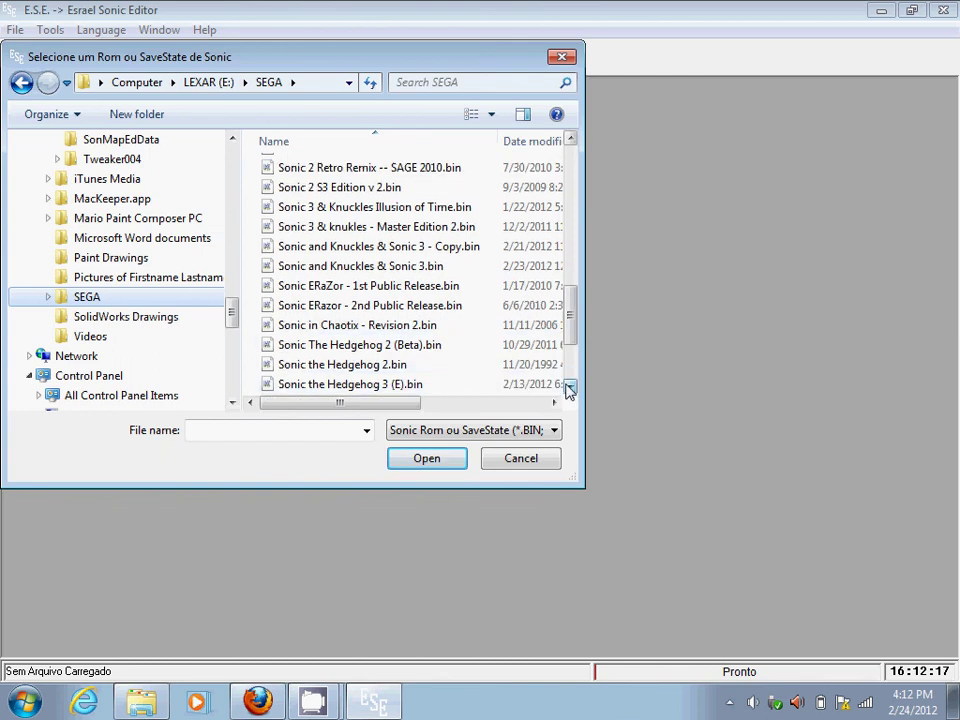
pyautogui.click(514, 386)
pyautogui.click(458, 452)
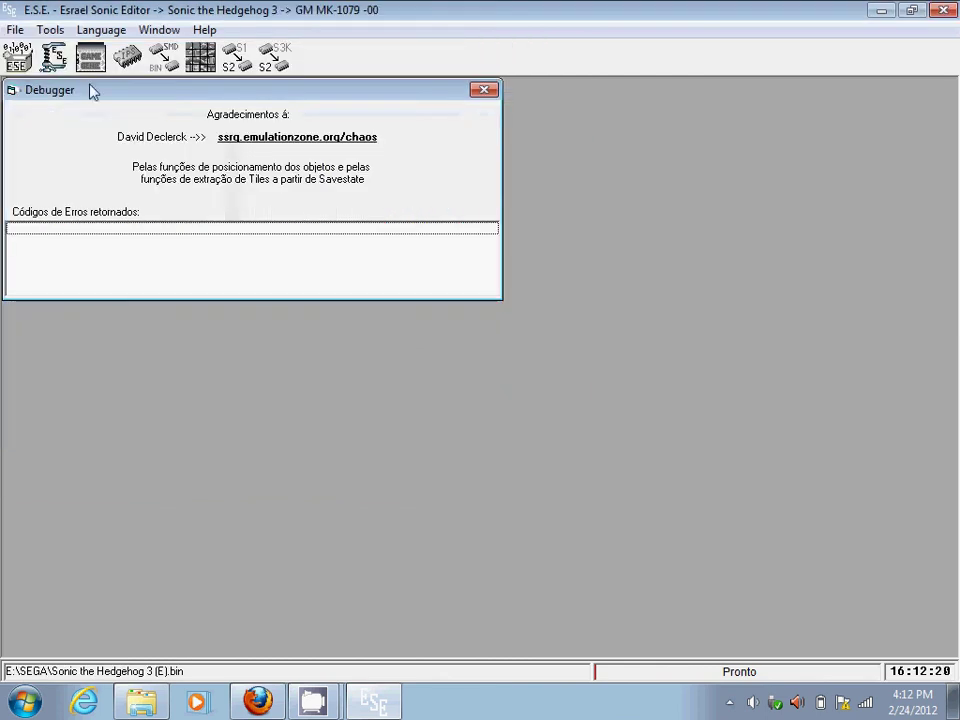
# In the Title Card Editor, rename 00->Angel Island's title card to OCEAN RESORT and save
pyautogui.click(47, 30)
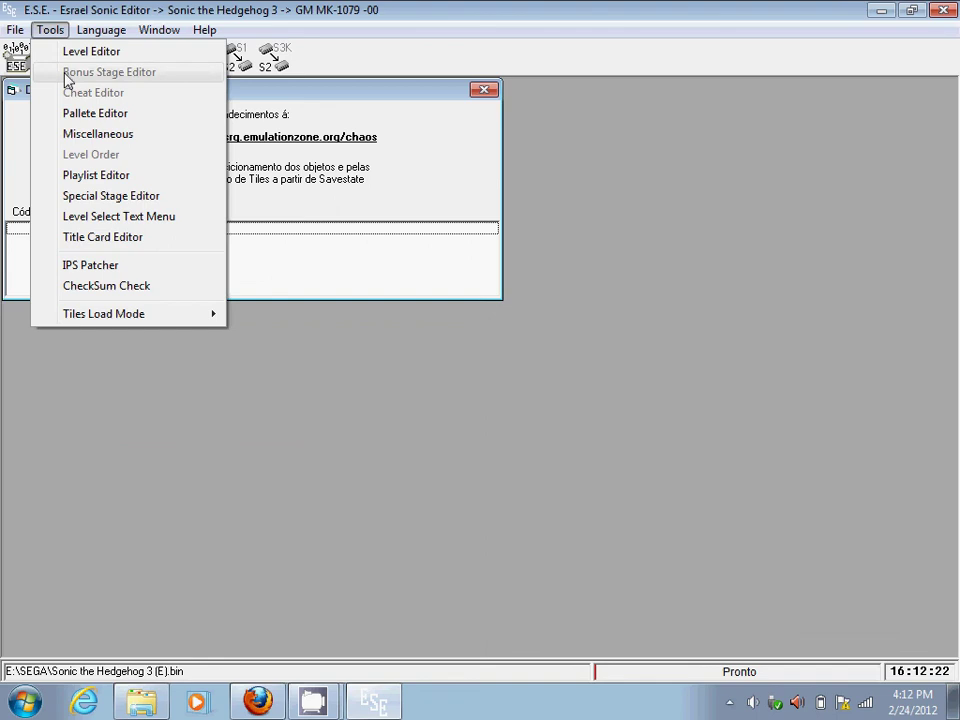
pyautogui.click(140, 236)
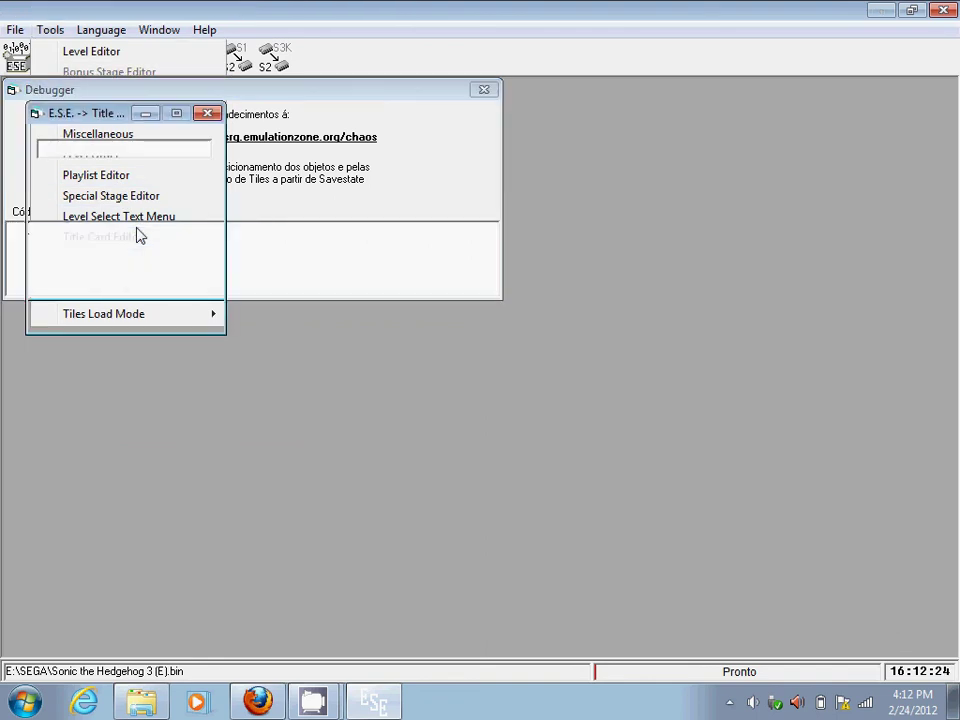
pyautogui.click(205, 175)
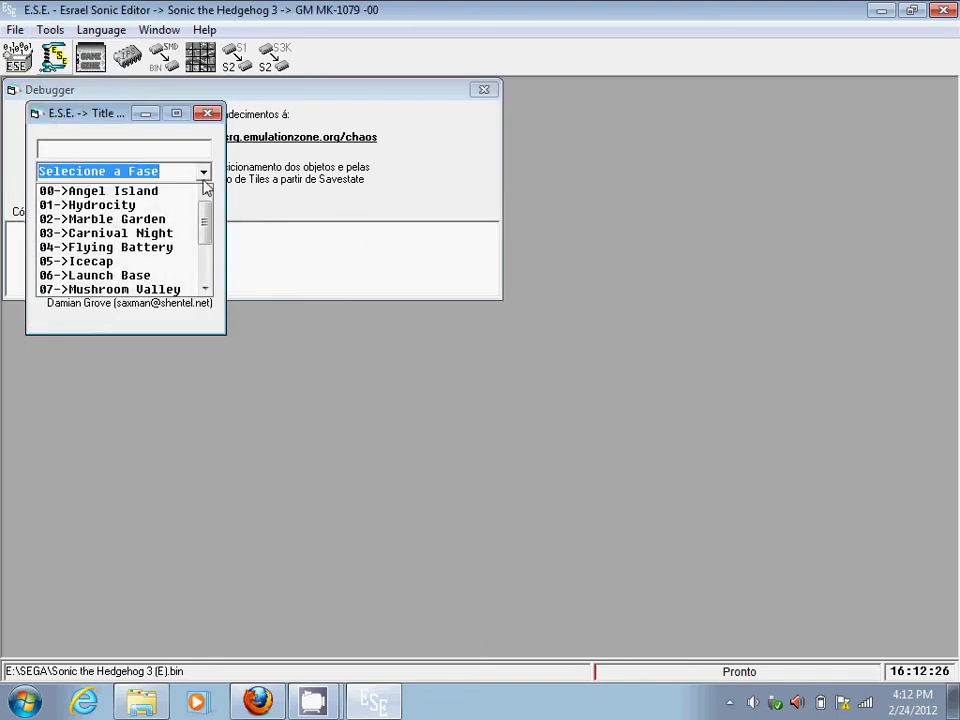
pyautogui.click(177, 200)
pyautogui.click(160, 150)
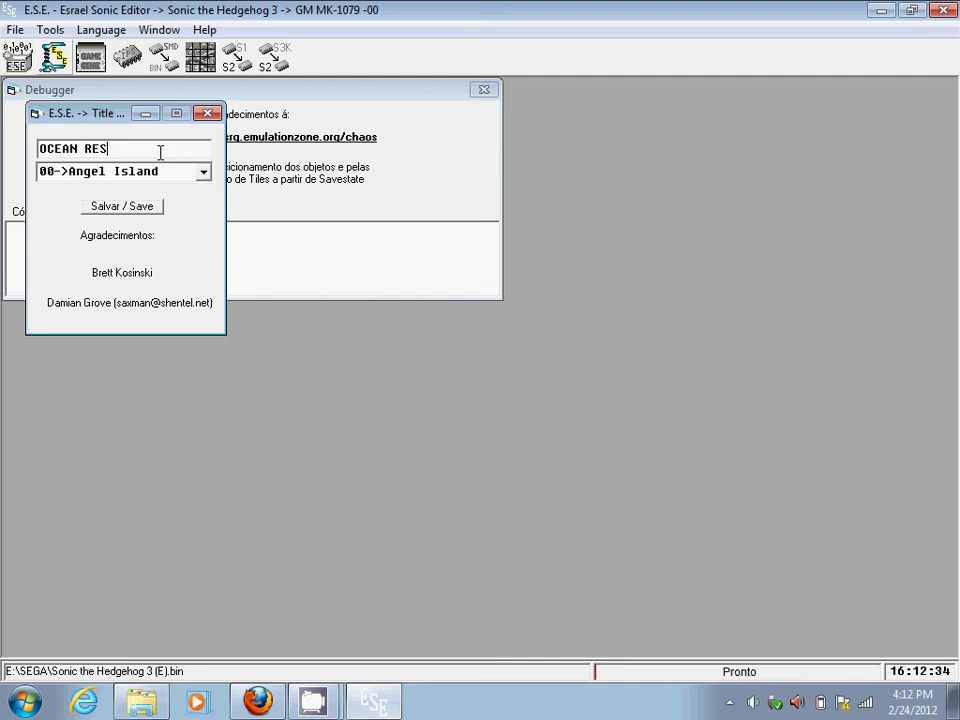
pyautogui.click(148, 206)
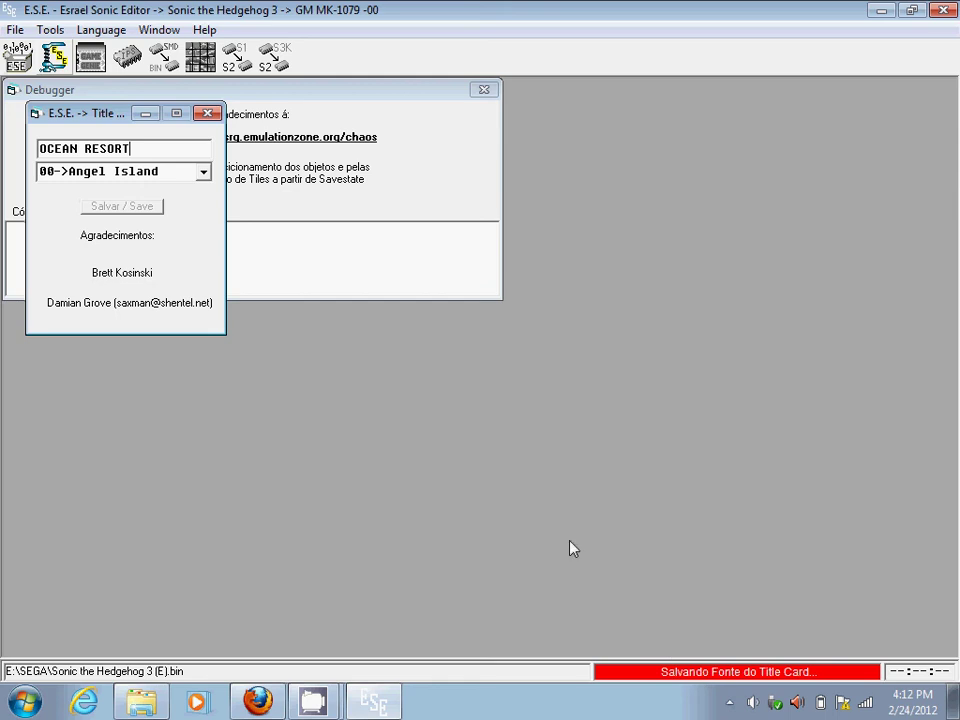
pyautogui.click(15, 29)
# Open Sonic and Knuckles & Sonic 3.bin from the SEGA folder
pyautogui.click(33, 53)
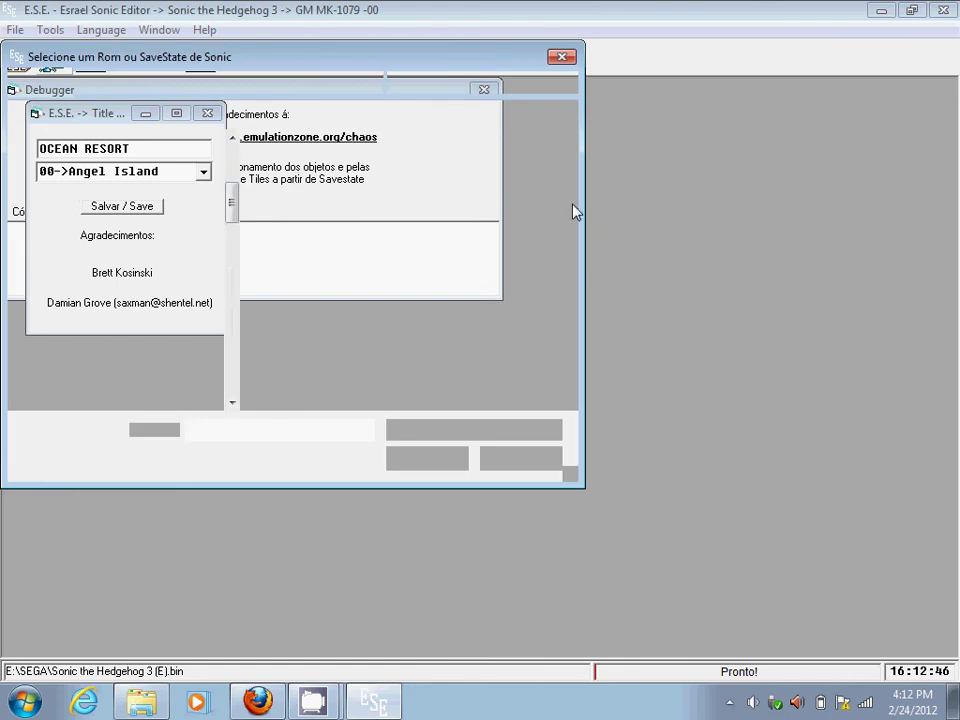
pyautogui.moveTo(572, 189); pyautogui.dragTo(568, 306)
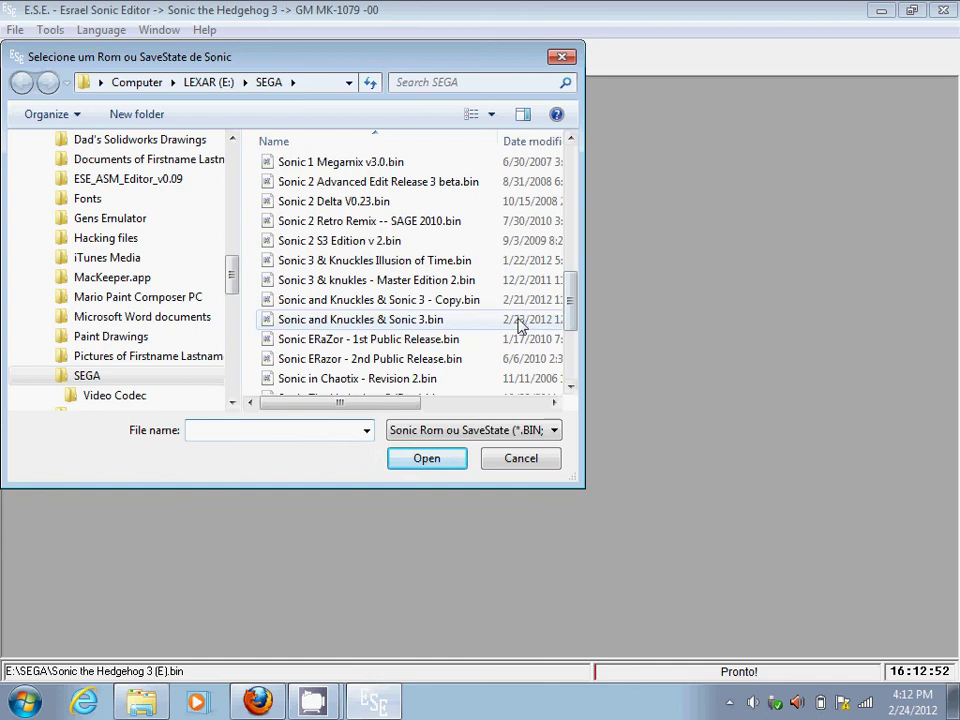
pyautogui.doubleClick(517, 322)
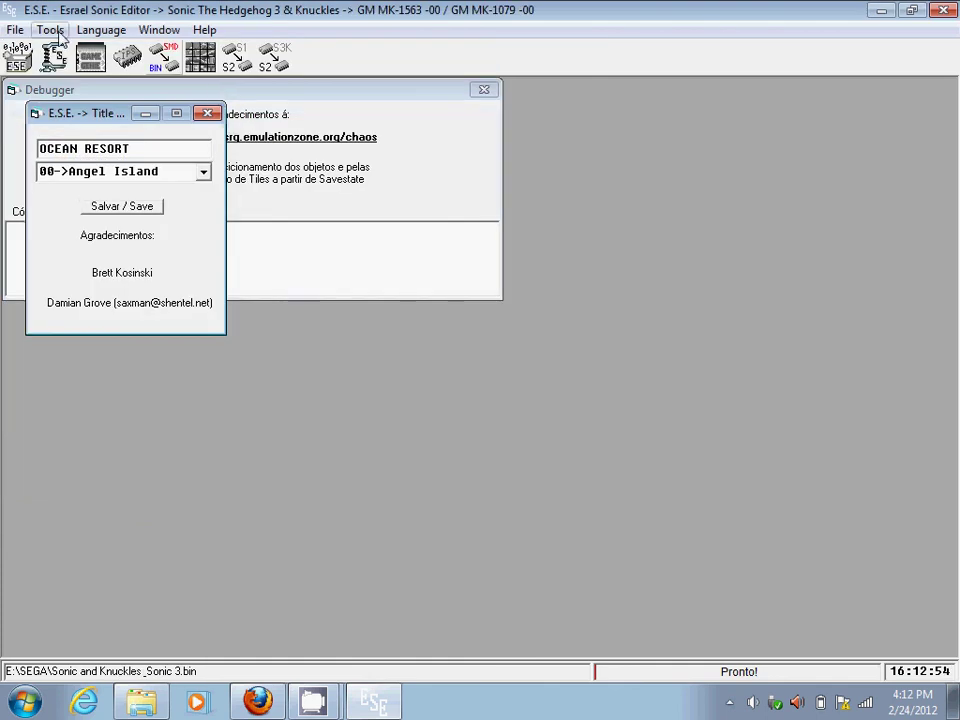
# In the Title Card Editor, name 04->Flying Battery's title card WAR SHIP and save it
pyautogui.click(59, 35)
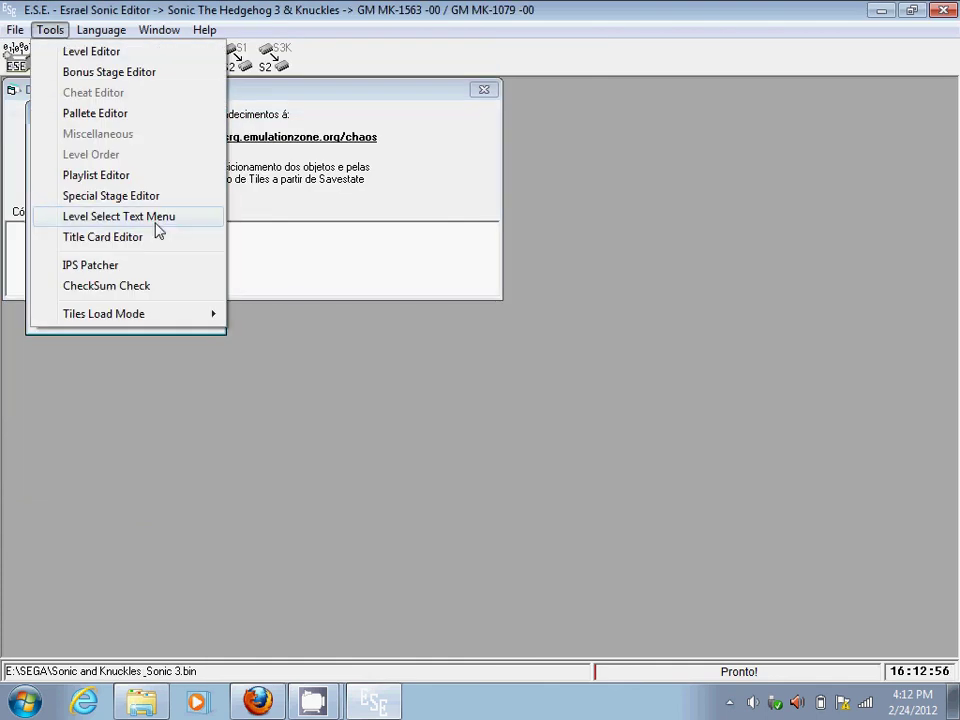
pyautogui.click(161, 240)
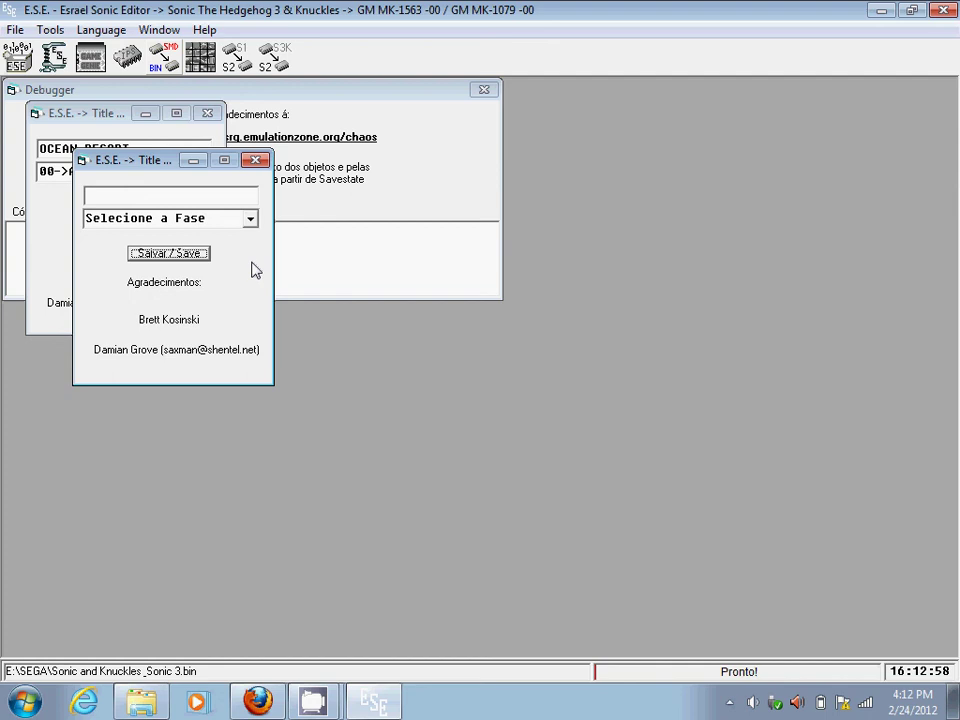
pyautogui.click(249, 219)
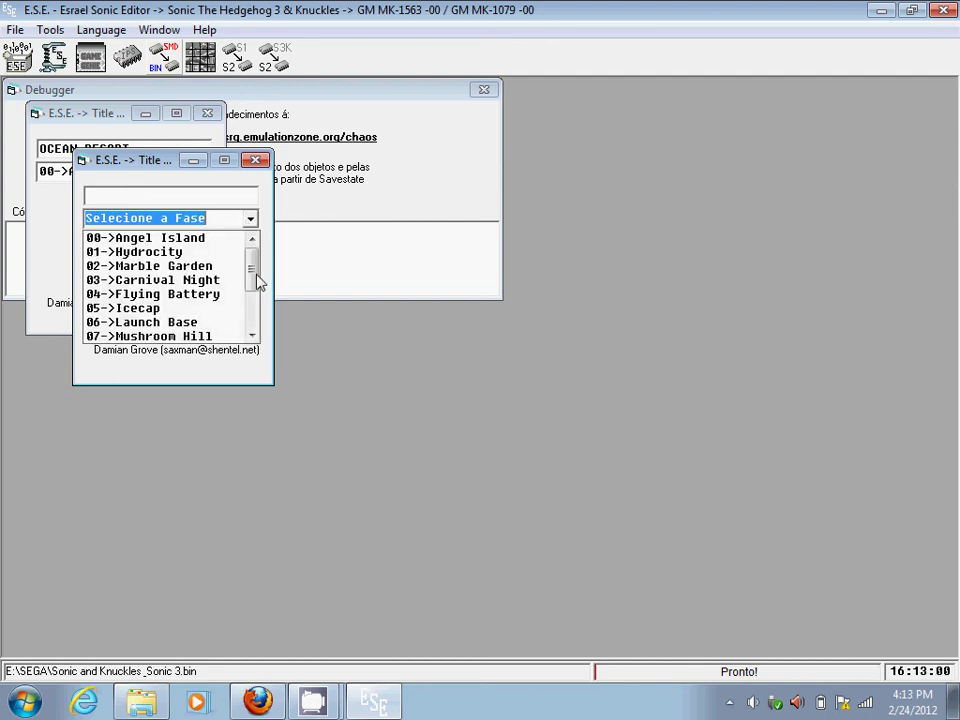
pyautogui.moveTo(256, 282)
pyautogui.mouseDown()
pyautogui.moveTo(253, 332)
pyautogui.moveTo(256, 280)
pyautogui.mouseUp()
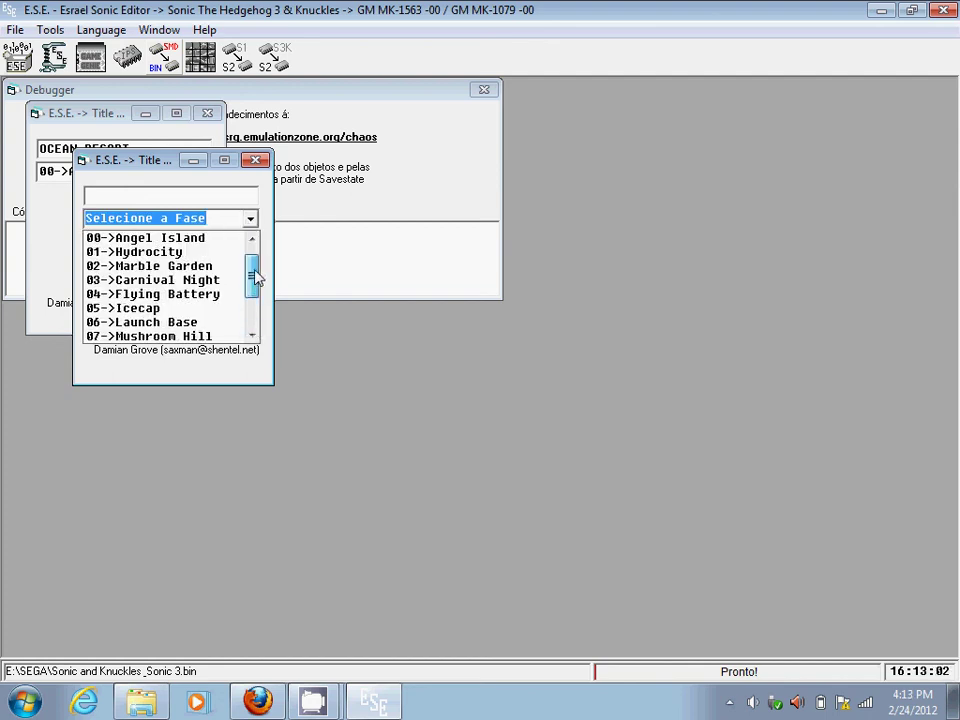
pyautogui.click(218, 294)
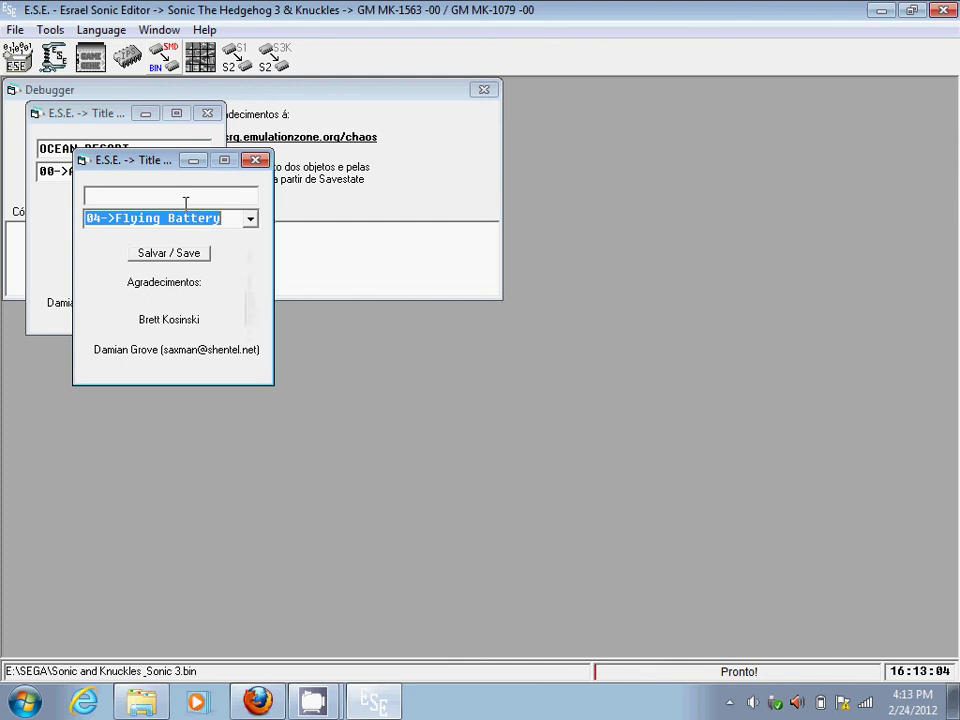
pyautogui.click(183, 198)
pyautogui.write('W')
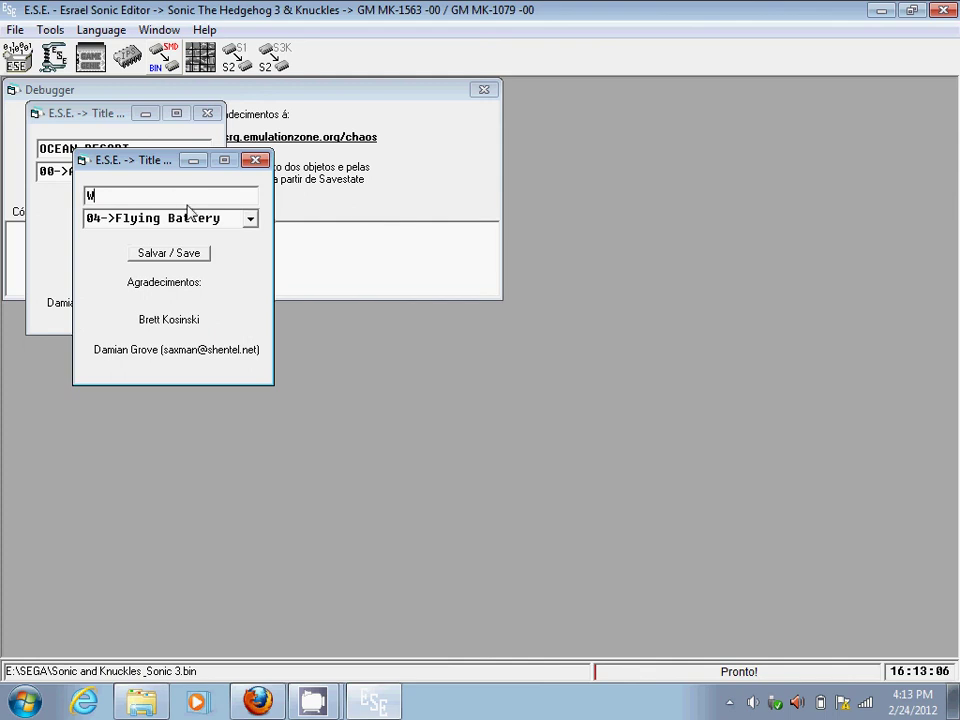
pyautogui.write('AR SHIP')
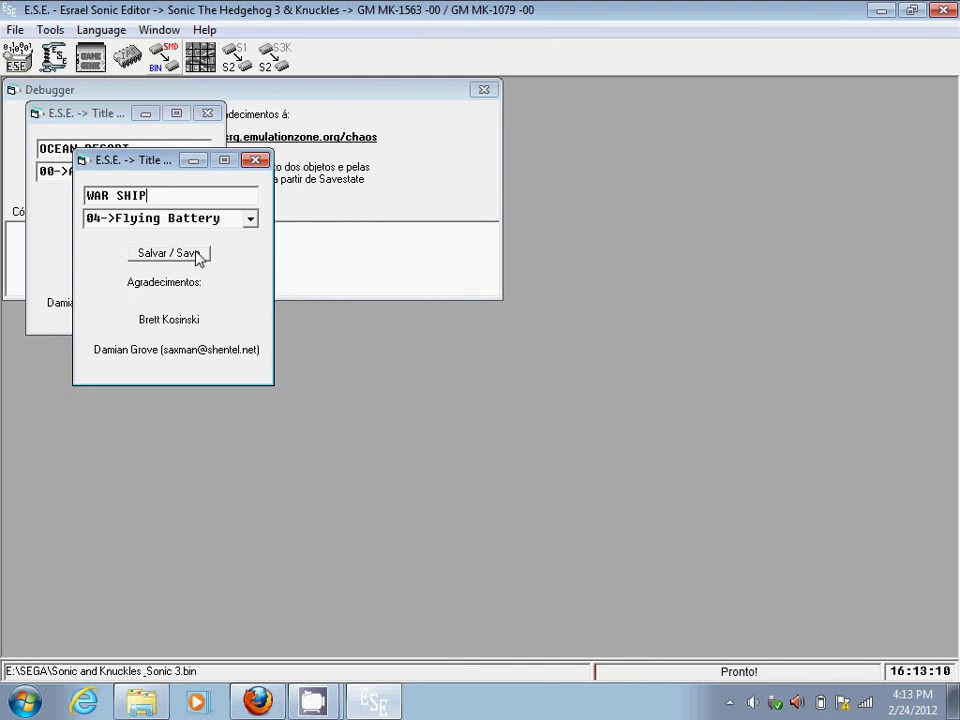
pyautogui.click(195, 254)
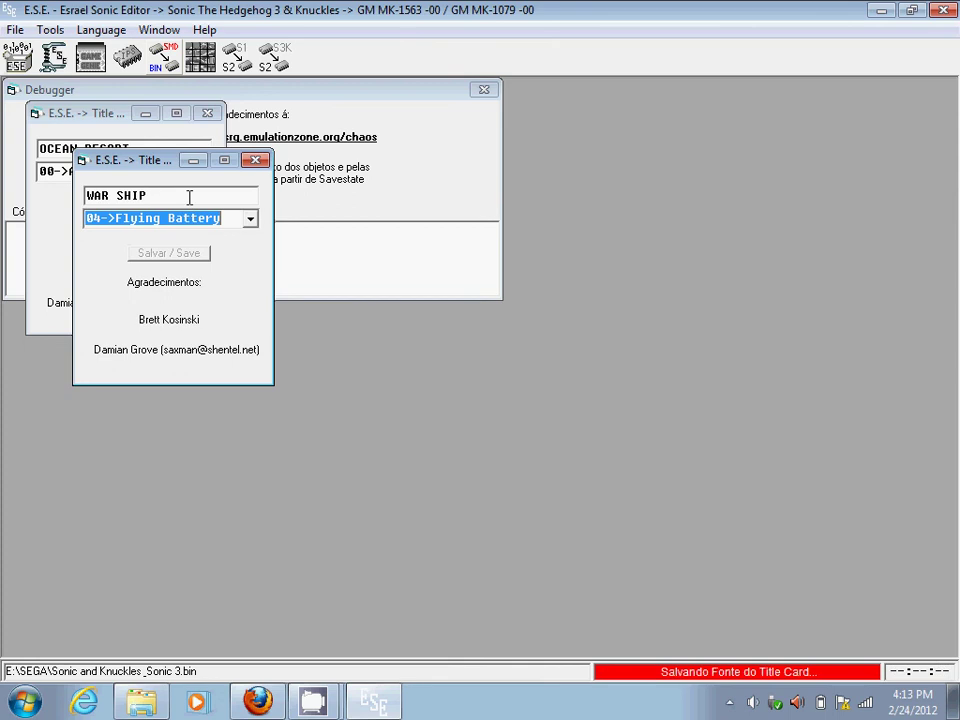
pyautogui.click(189, 197)
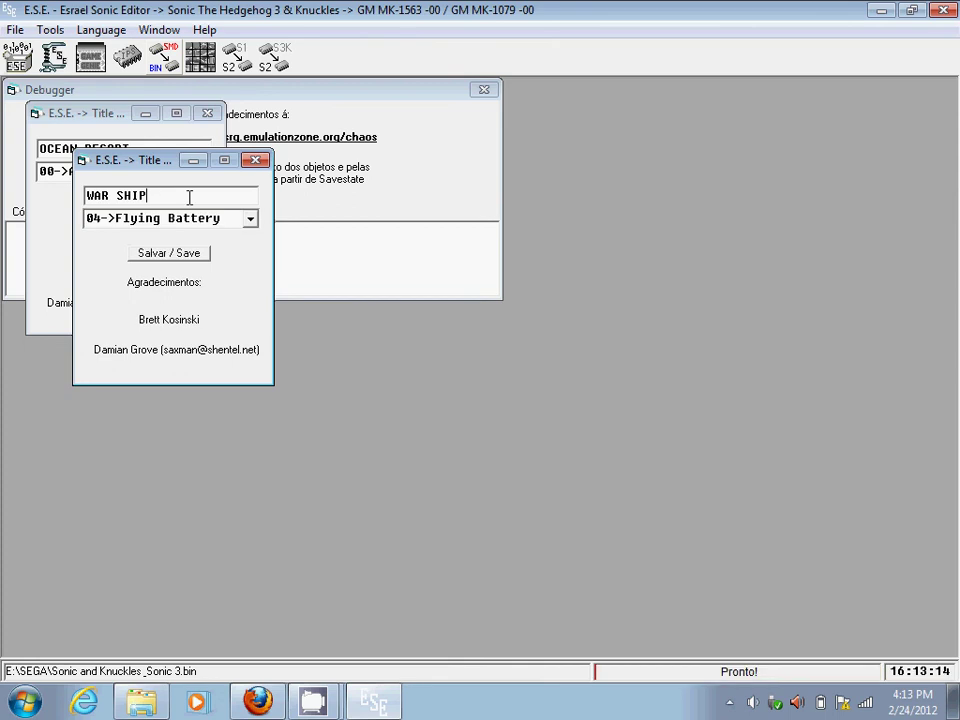
# Replace WAR SHIP with 'F*ck YeAH' and save the Flying Battery title card
pyautogui.moveTo(189, 197); pyautogui.dragTo(85, 199)
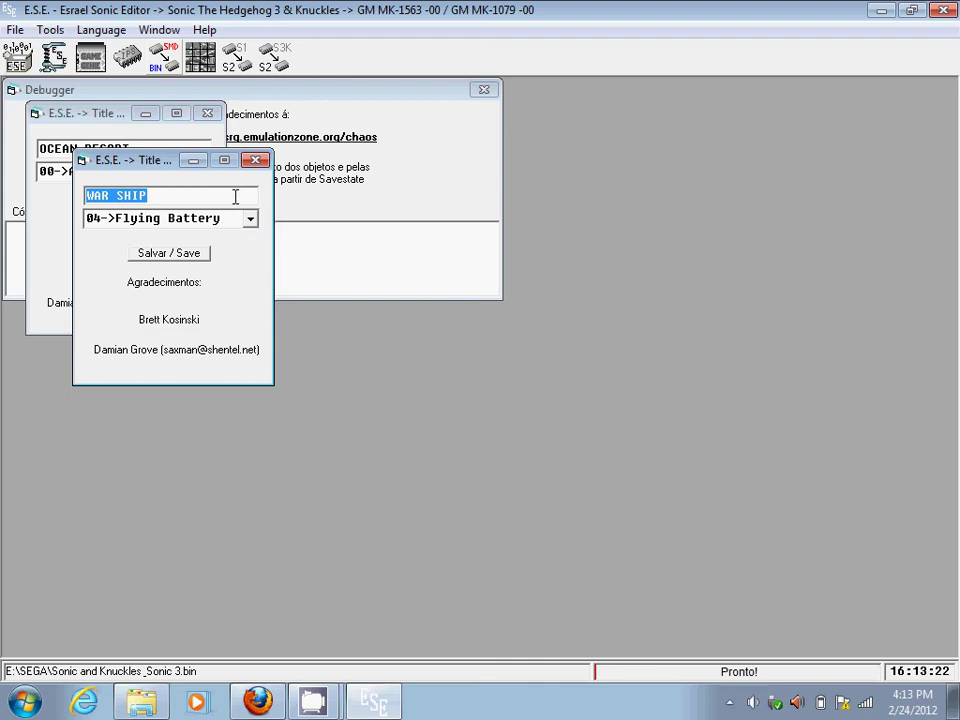
pyautogui.write('F')
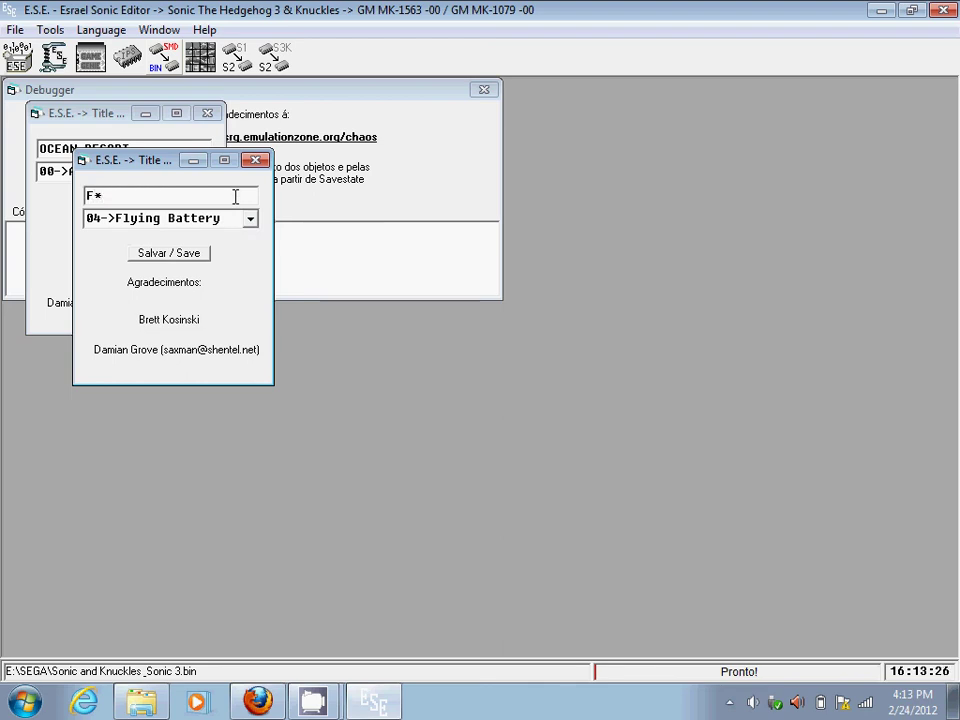
pyautogui.write('*ck YeAH')
pyautogui.click(204, 252)
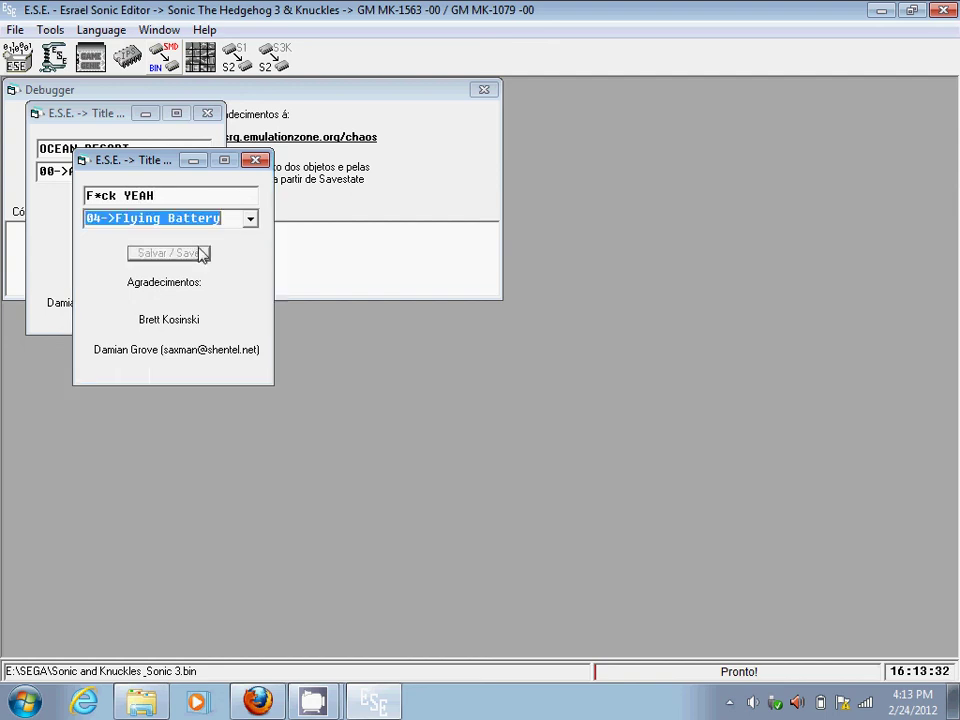
# Dismiss the Run-time error '6': Overflow message with OK
pyautogui.click(544, 423)
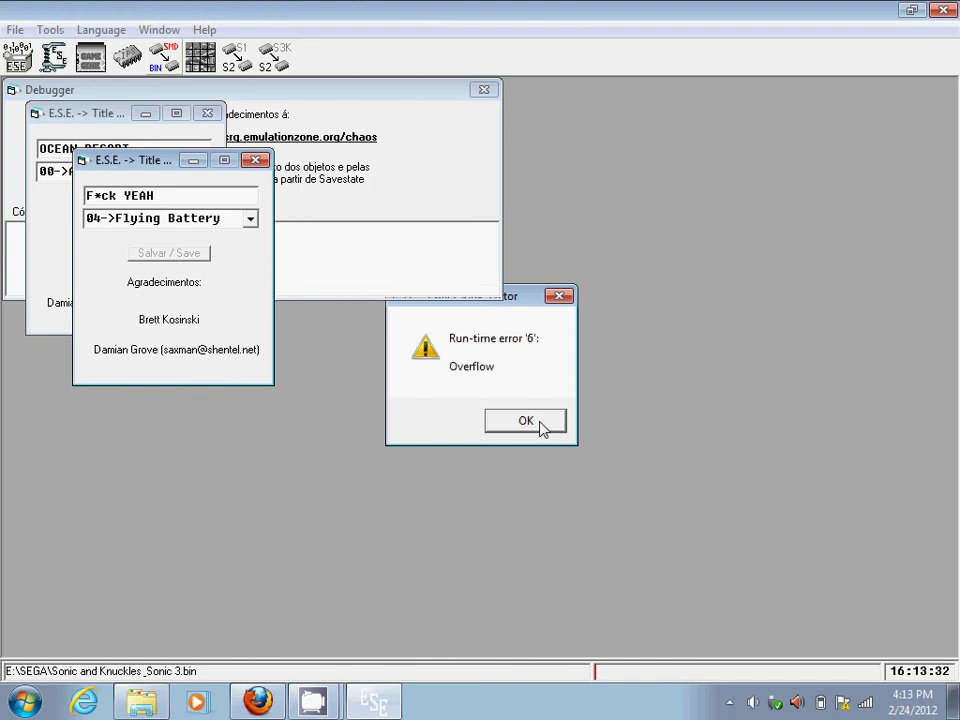